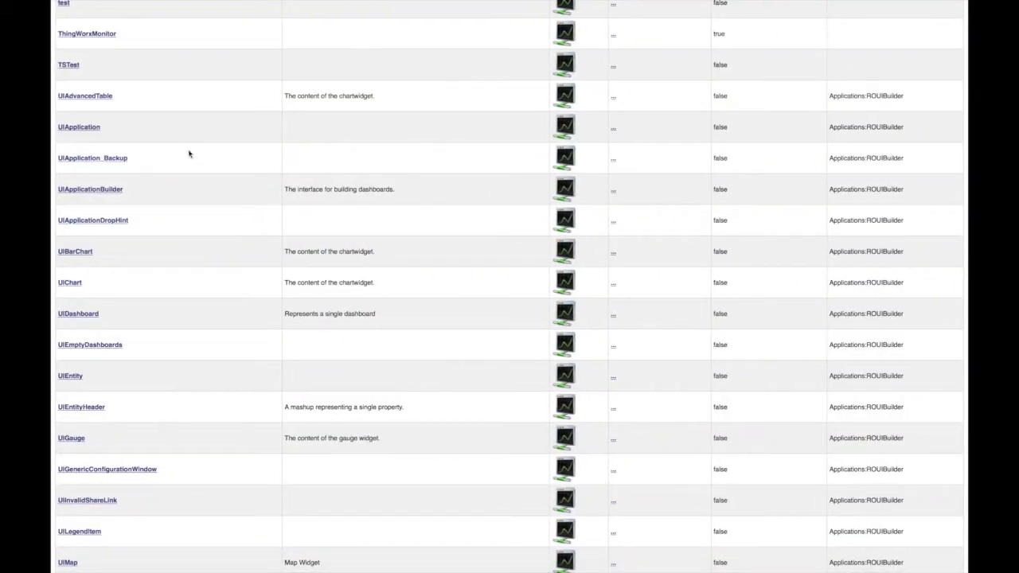
Launch the Dashboards app and open the Costs History dashboard.
click(80, 127)
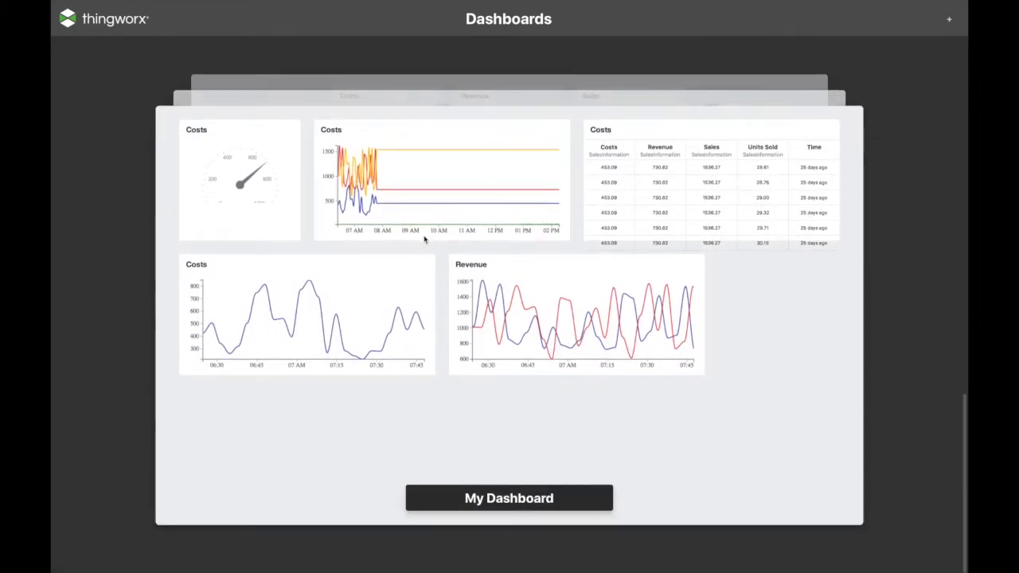
scroll(424, 239, up, 5)
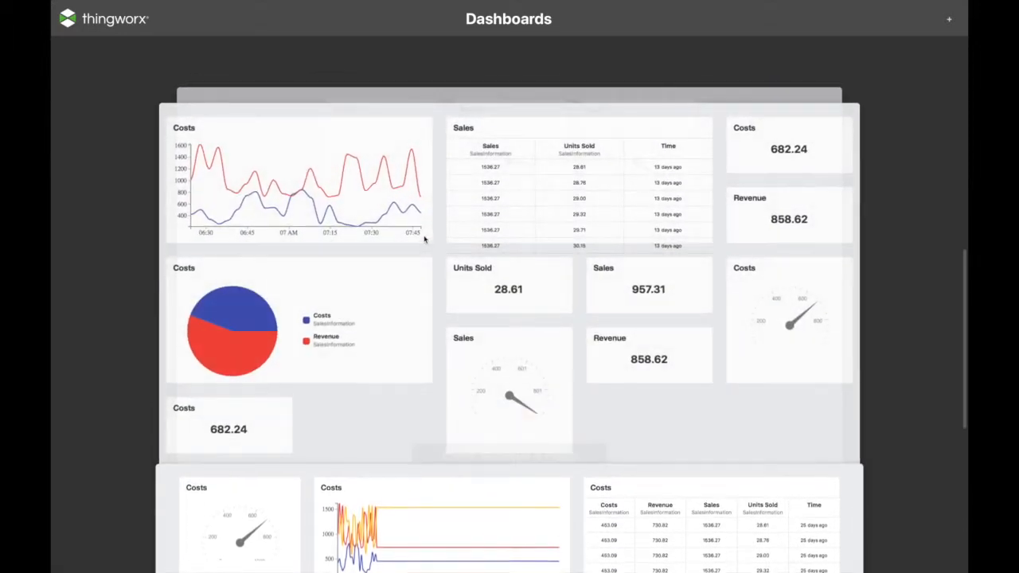
scroll(430, 255, up, 3)
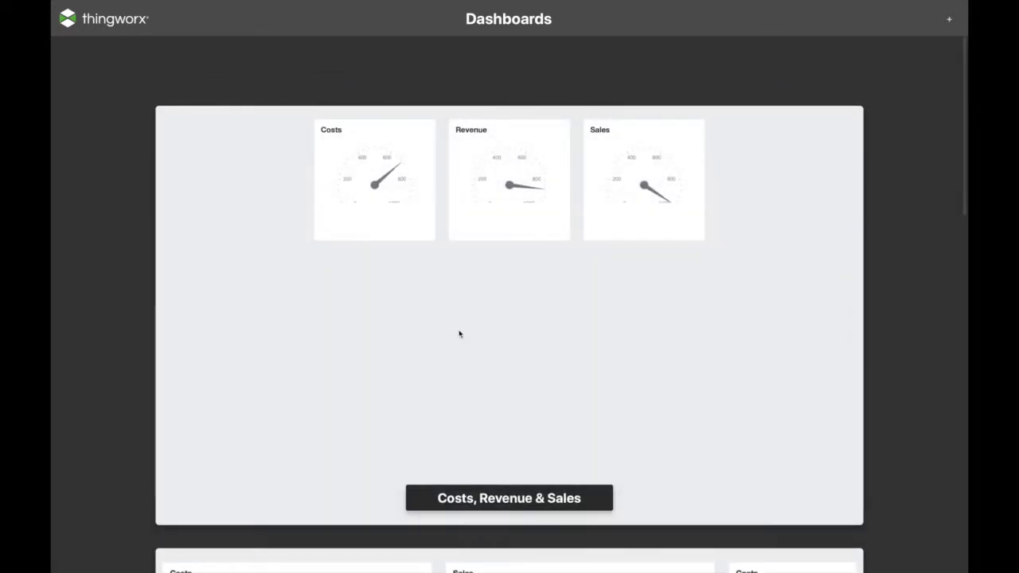
scroll(414, 390, down, 3)
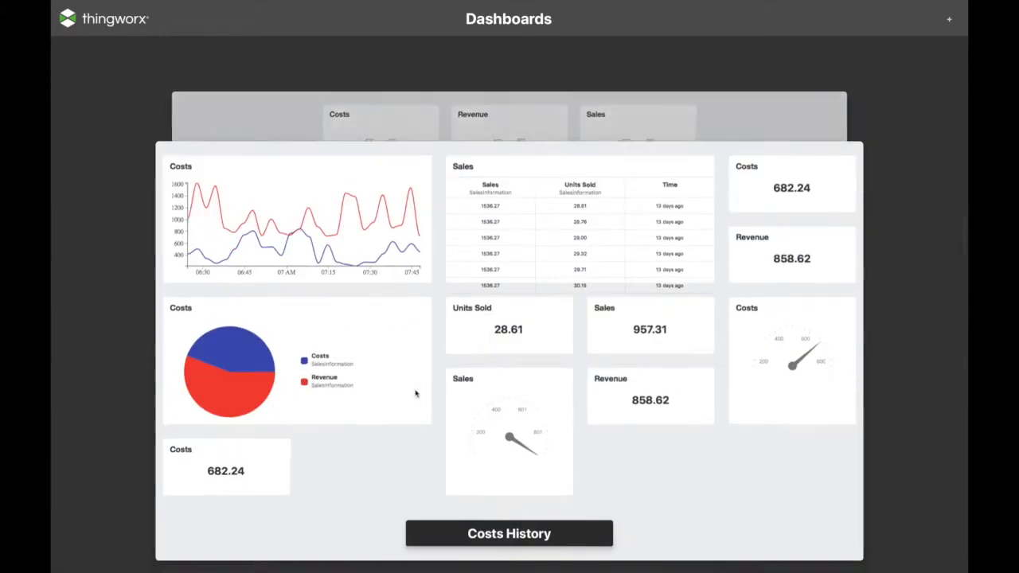
click(427, 375)
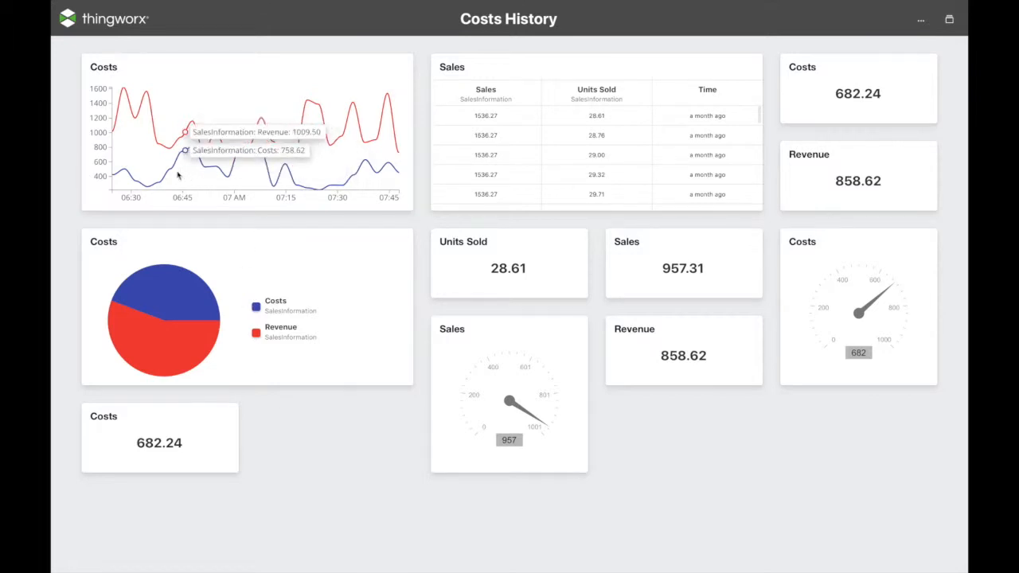
Zoom the Costs chart in and back out, scroll the Sales table, then return to the gallery.
drag(165, 169, 239, 174)
double_click(230, 172)
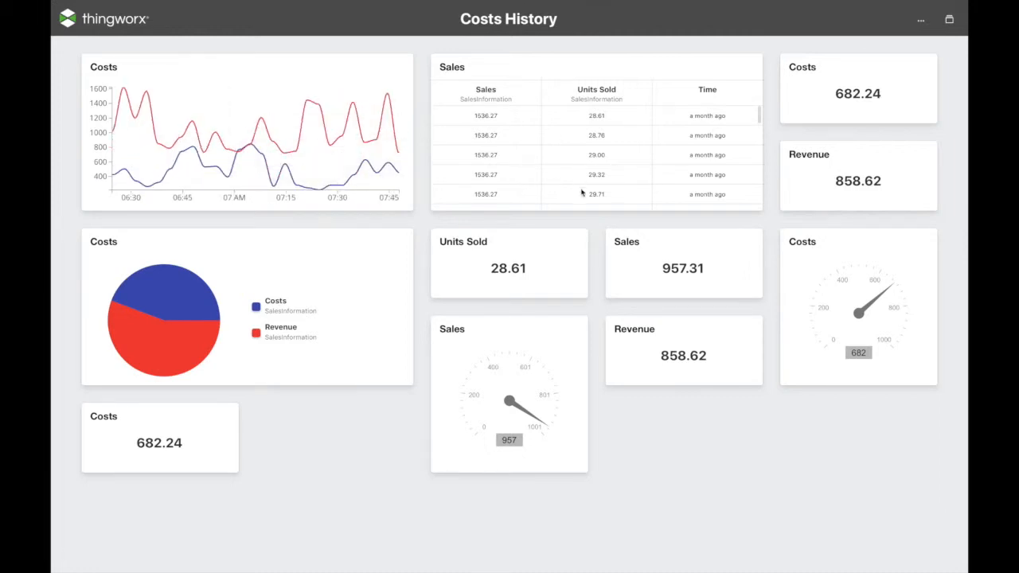
scroll(569, 192, down, 3)
scroll(570, 192, down, 5)
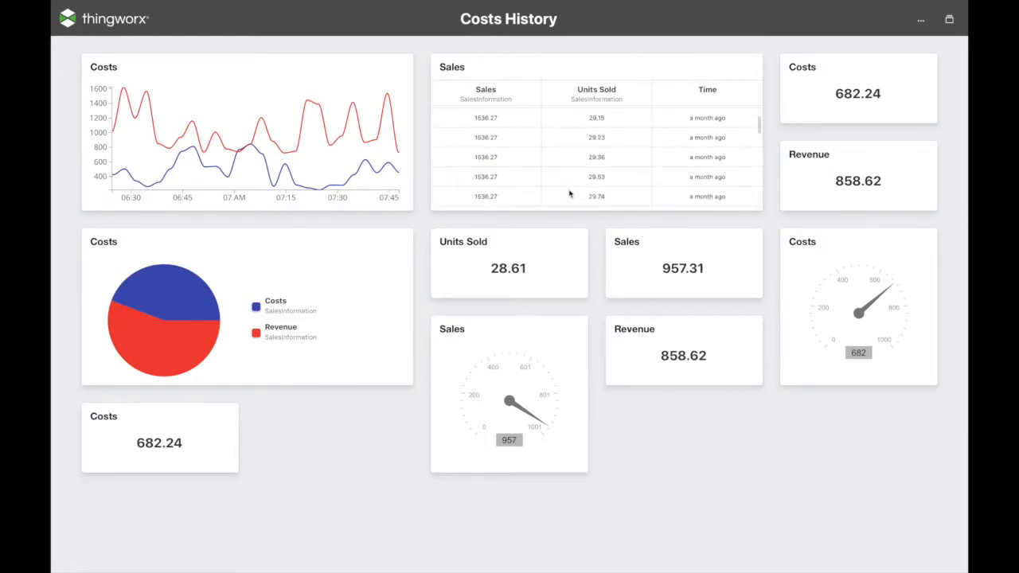
scroll(570, 193, up, 3)
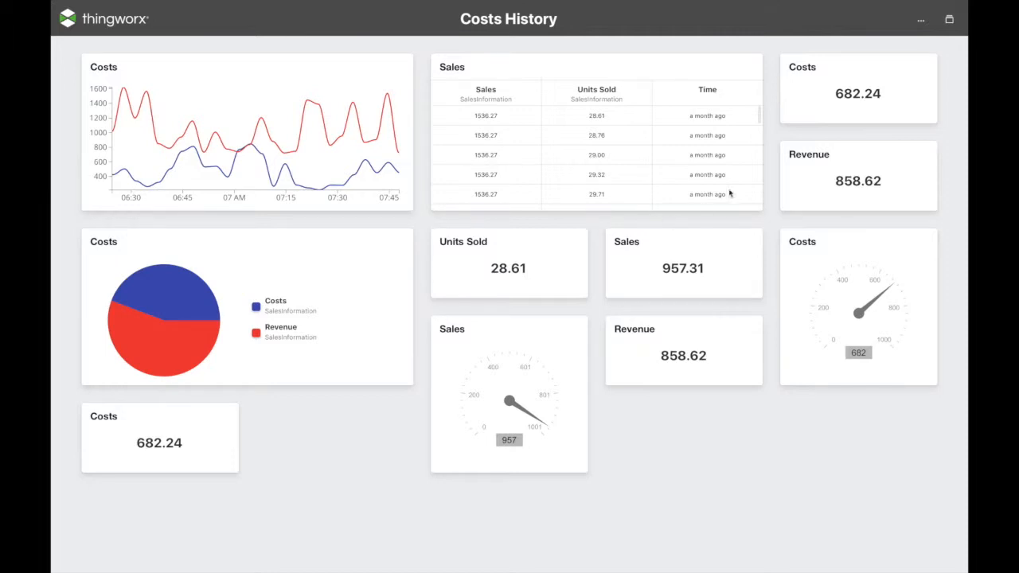
click(949, 26)
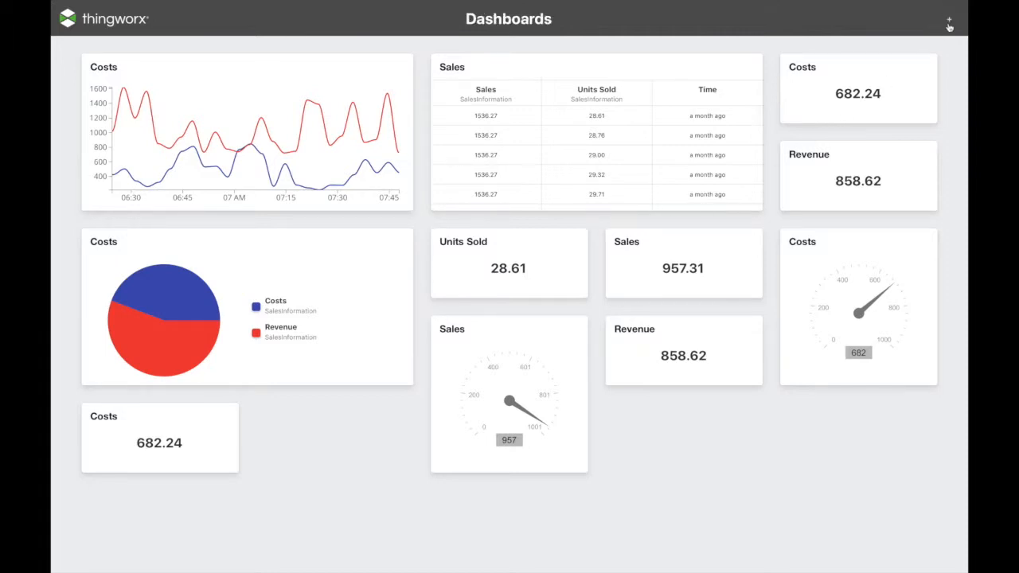
Open the Costs, Revenue & Sales dashboard with gauges reading 682, 859 and 957.
scroll(693, 218, down, 2)
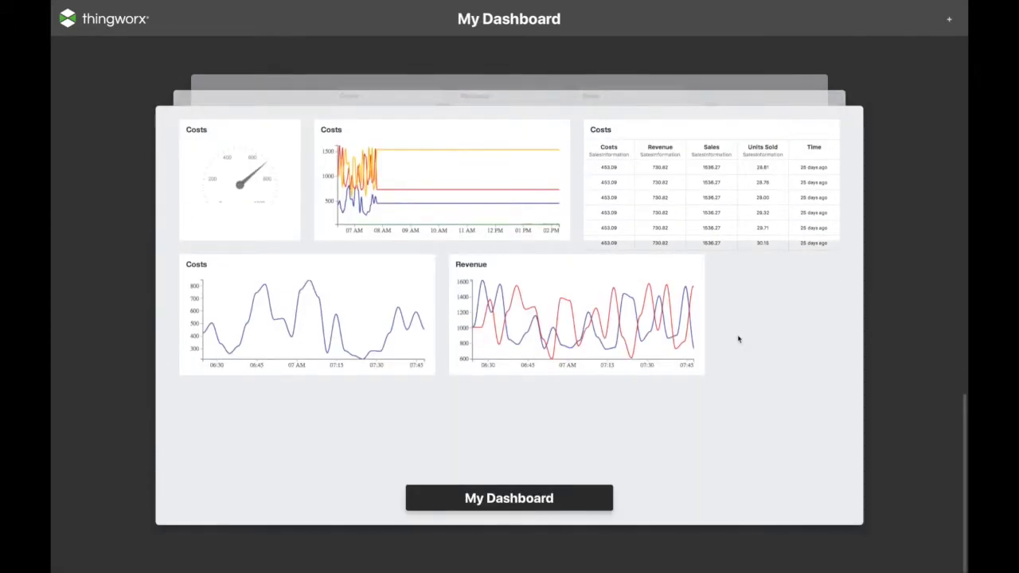
click(738, 339)
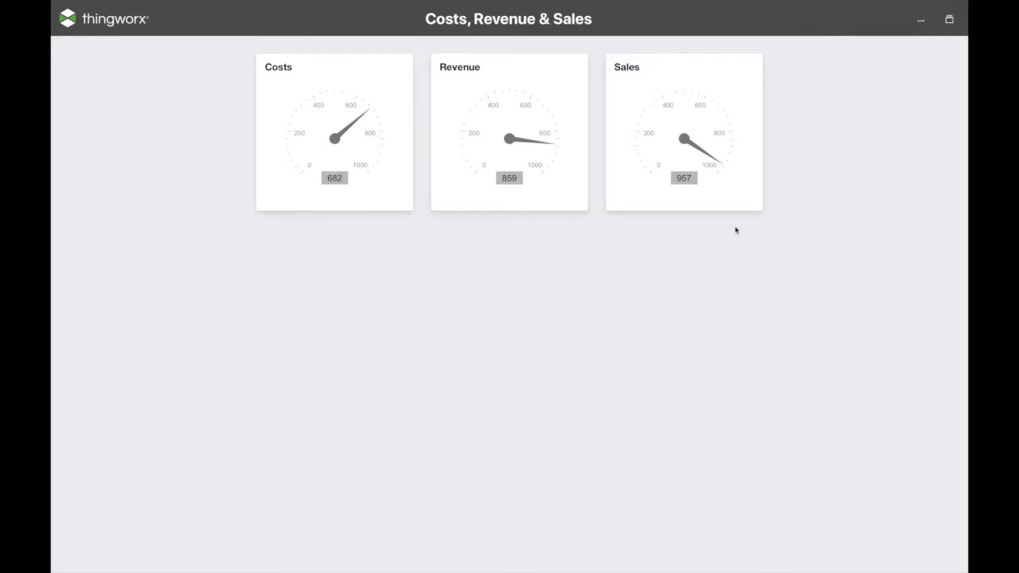
Go back to the gallery and reopen the Costs History dashboard.
click(949, 19)
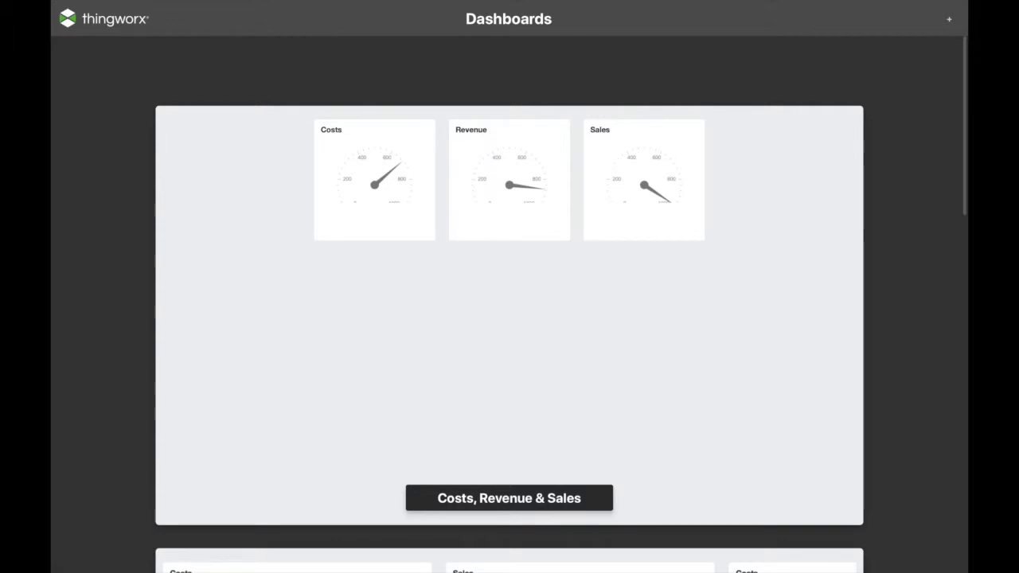
scroll(508, 318, down, 10)
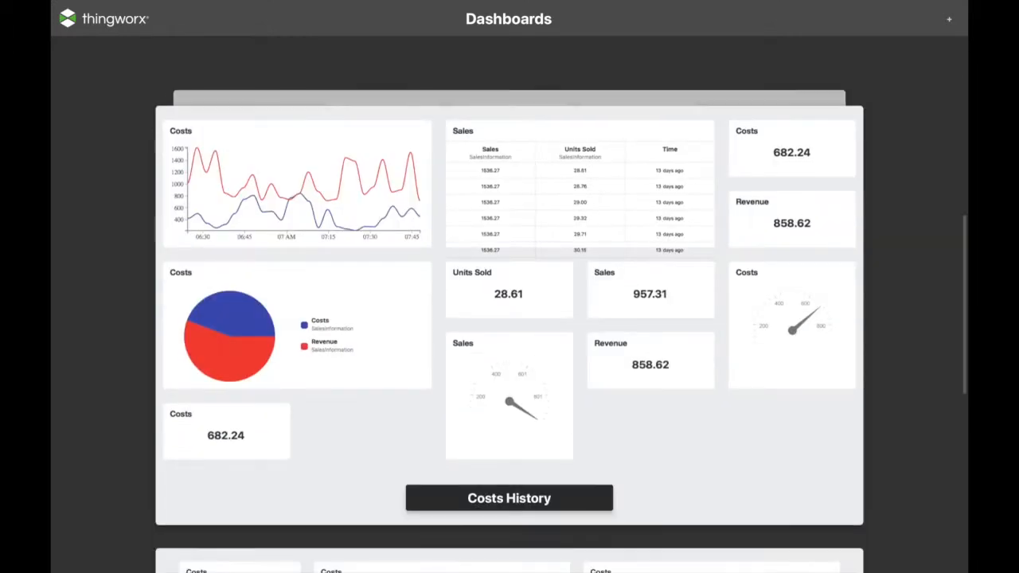
scroll(509, 318, up, 5)
click(509, 319)
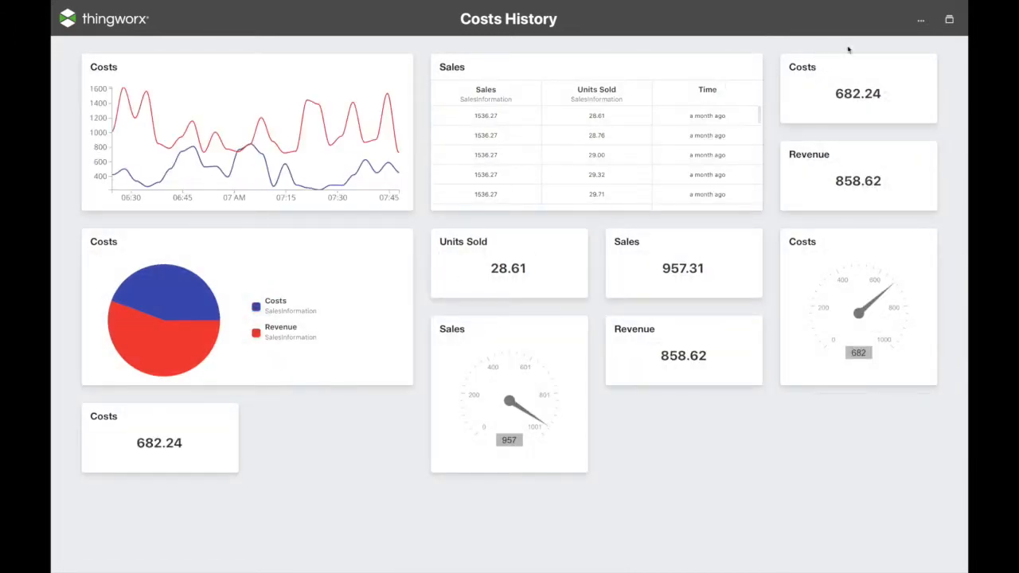
Request a Share Link for Costs History from its options menu, then return to Dashboards.
click(921, 24)
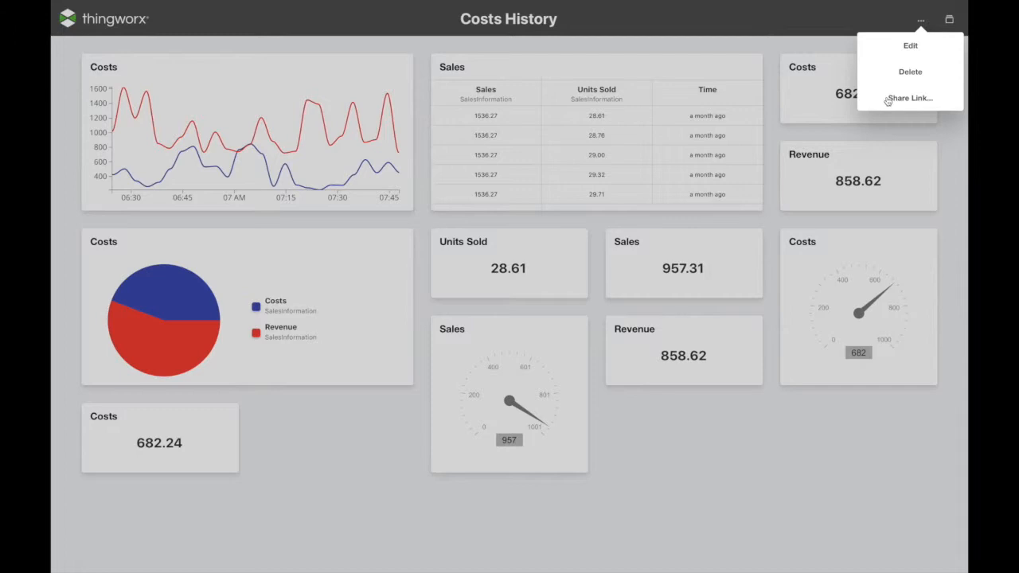
click(809, 140)
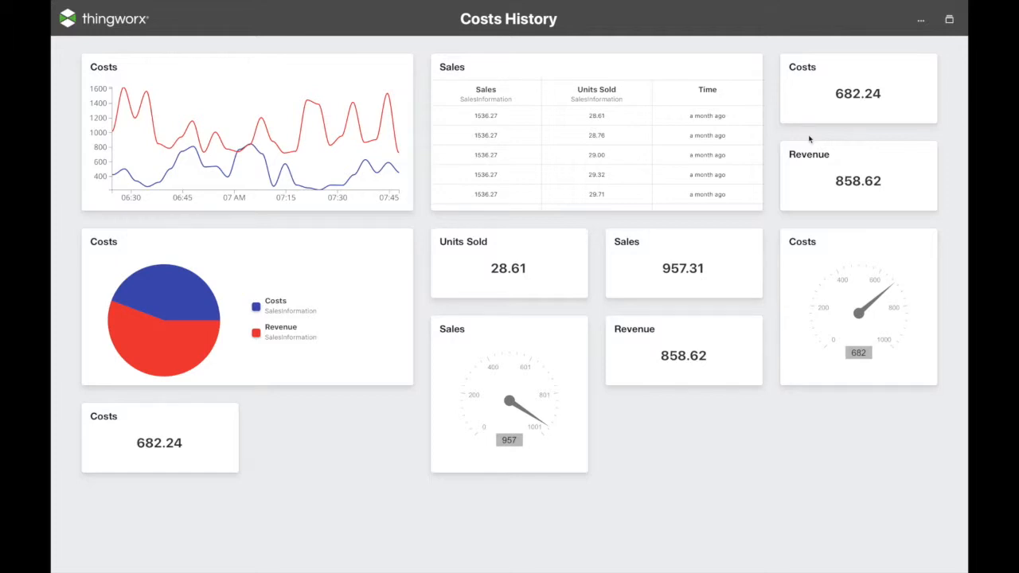
click(949, 18)
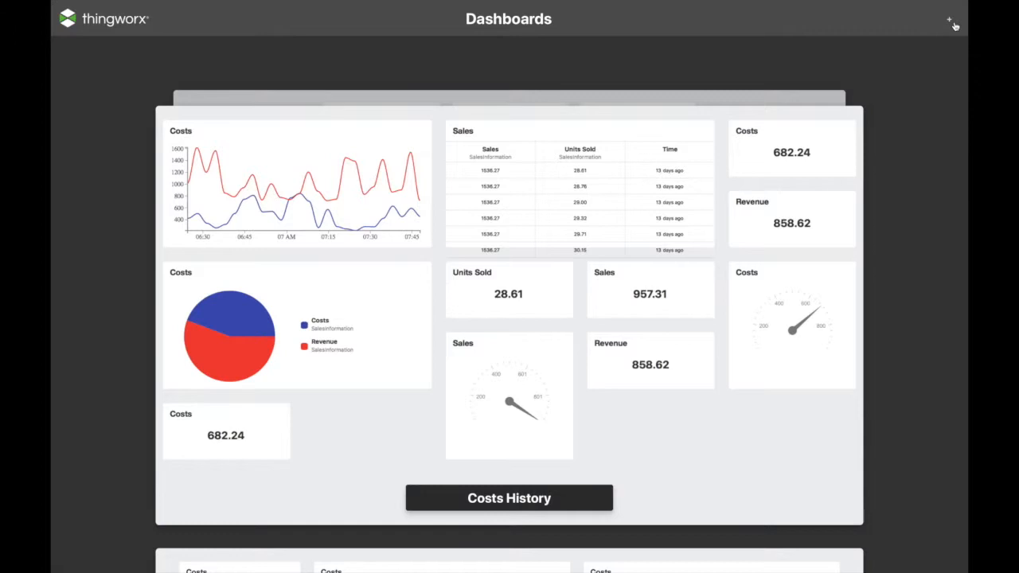
Create a new dashboard and drop a Value widget at the top of the canvas.
click(951, 22)
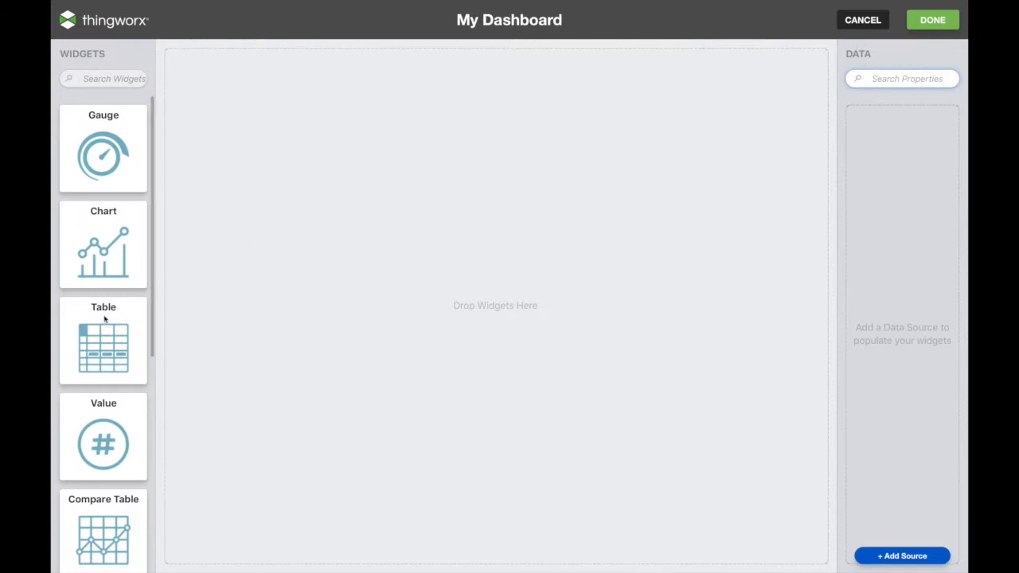
scroll(103, 316, down, 5)
scroll(103, 312, up, 5)
drag(100, 438, 527, 223)
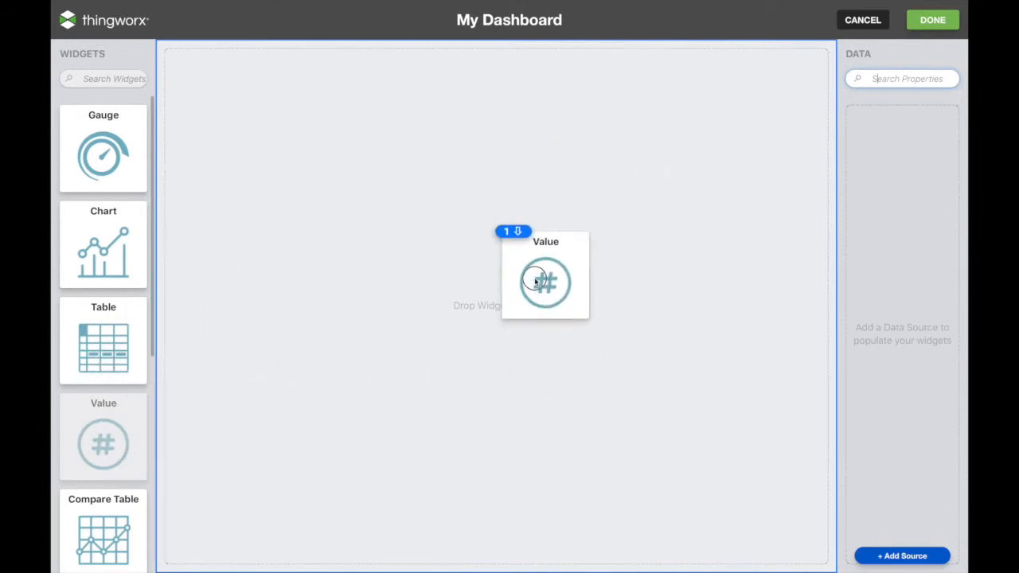
drag(535, 282, 534, 278)
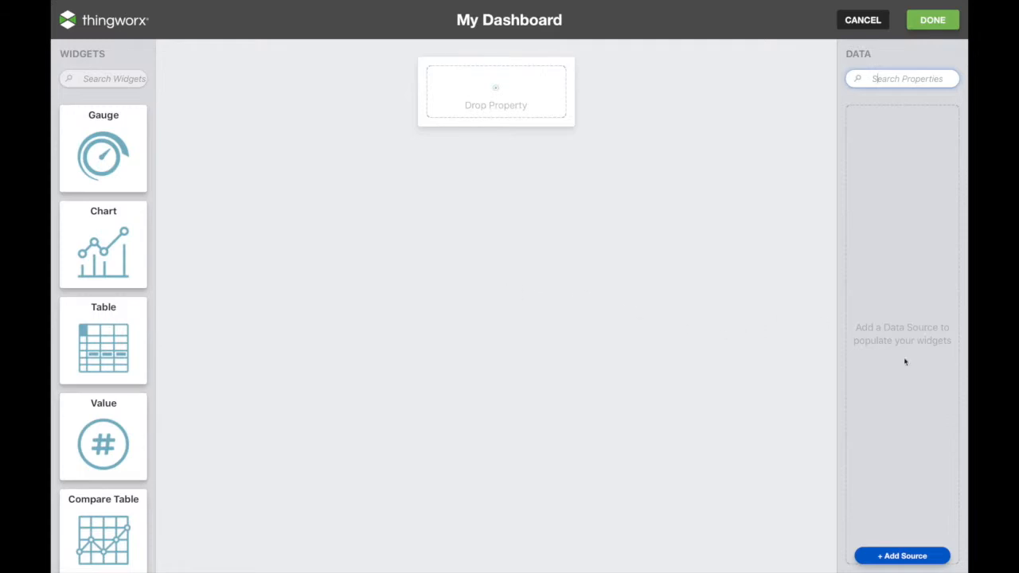
Search the data sources for 'sales' and add SalesInformation to the dashboard.
click(904, 555)
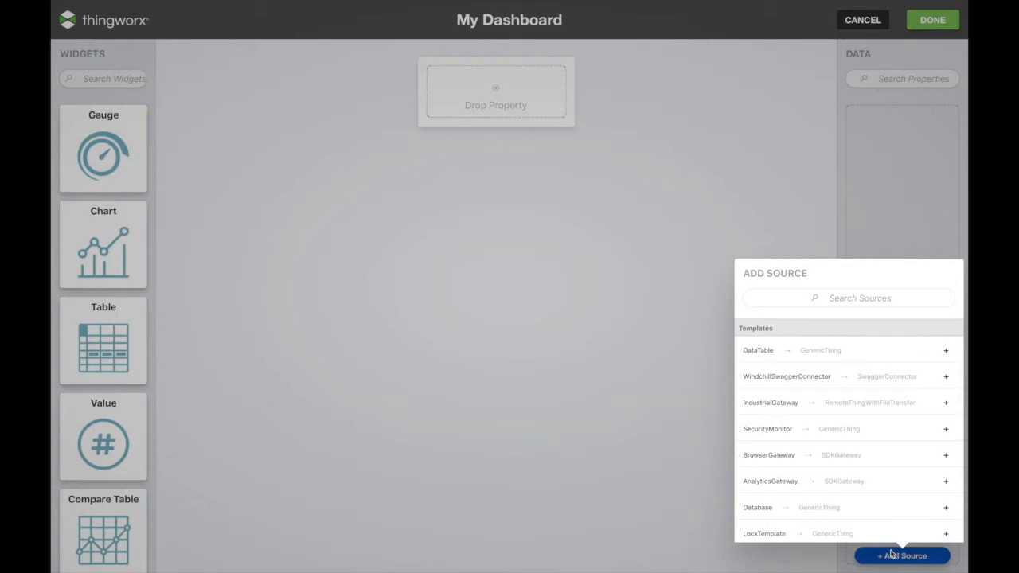
scroll(819, 480, down, 5)
scroll(819, 482, down, 10)
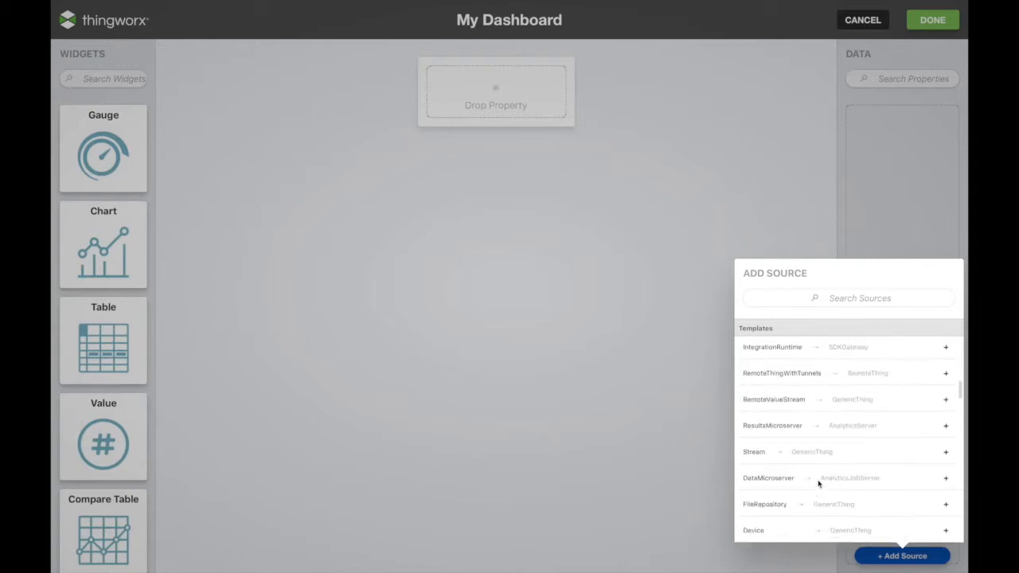
scroll(819, 483, down, 5)
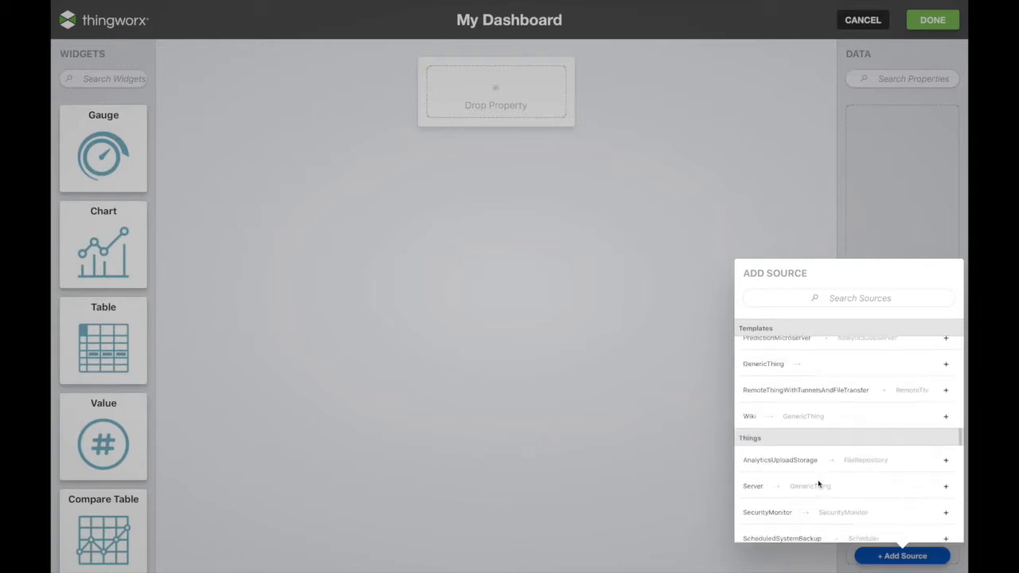
click(847, 301)
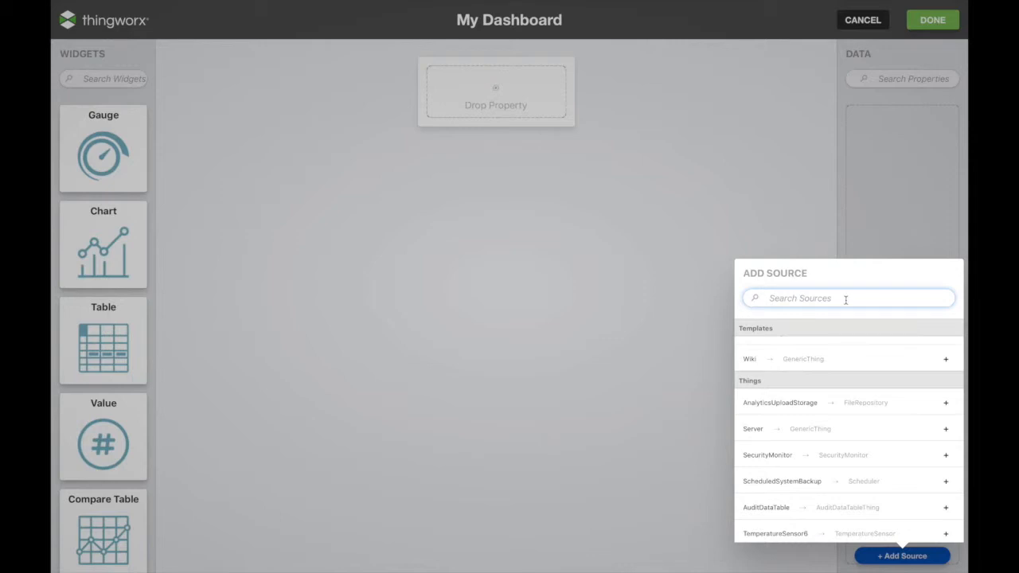
text(sales)
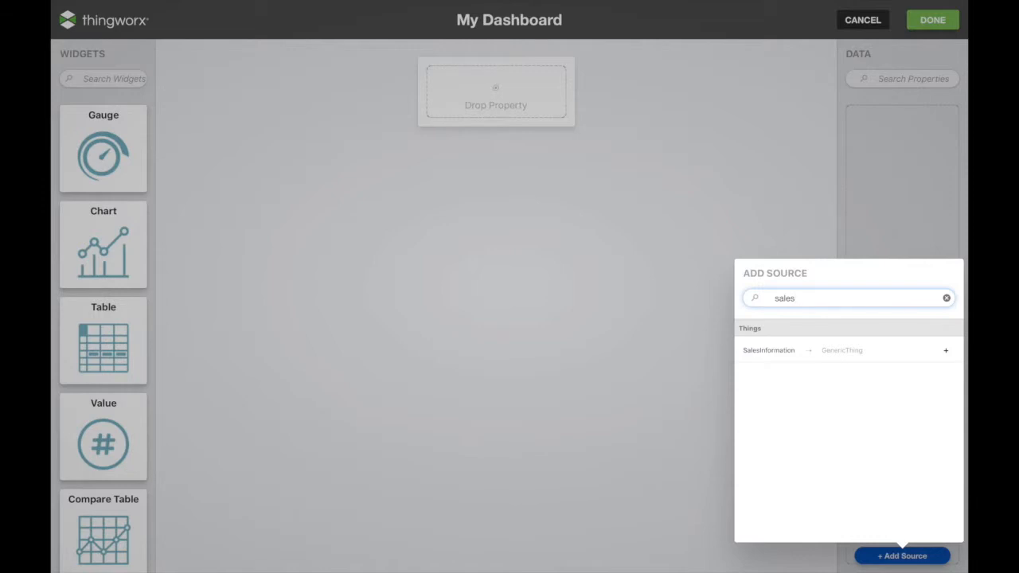
click(830, 396)
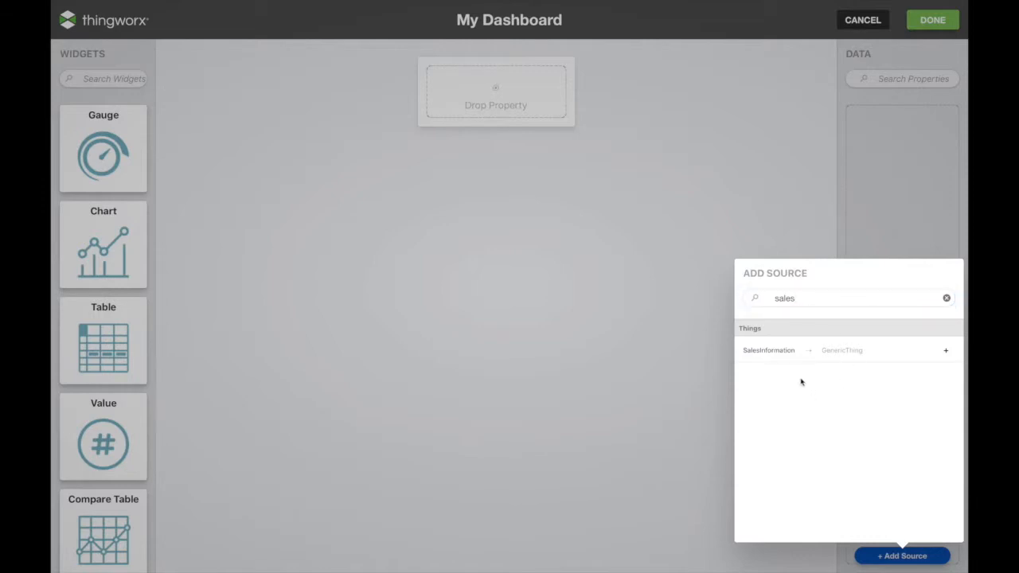
click(946, 350)
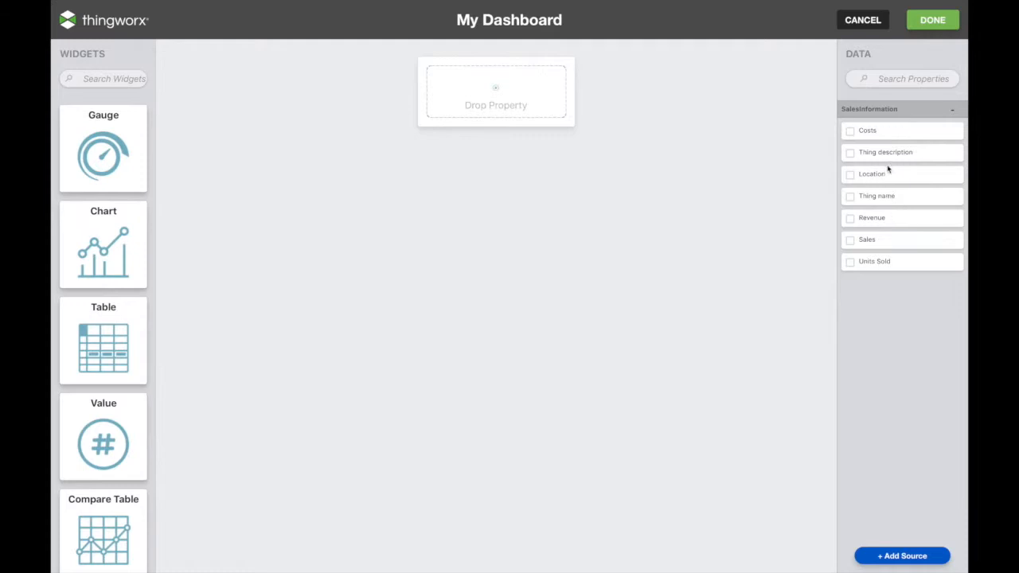
Bind the Value widget to Costs (682.24), title it 'Costs Information', and add a Chart widget.
drag(928, 132, 527, 107)
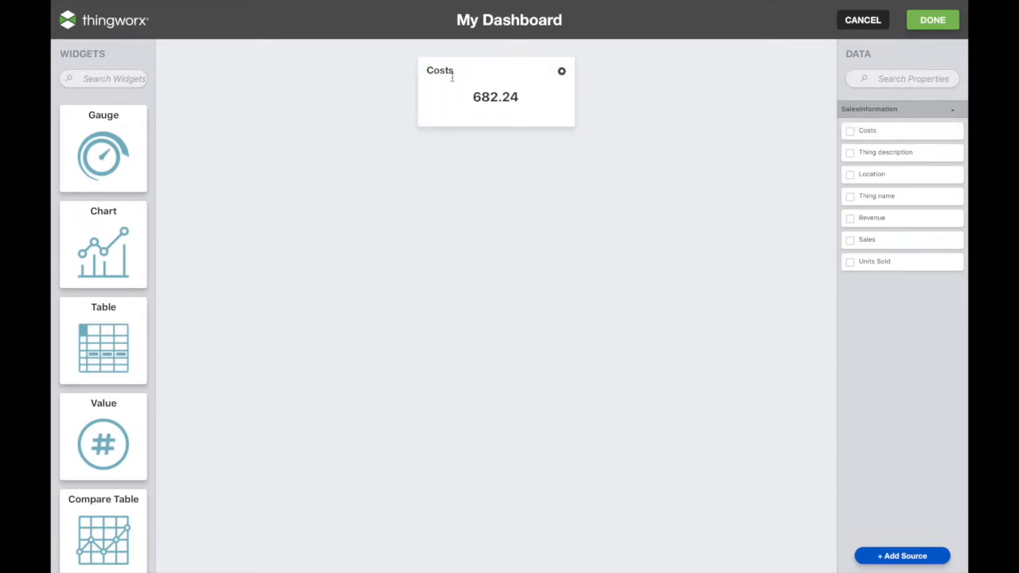
click(460, 70)
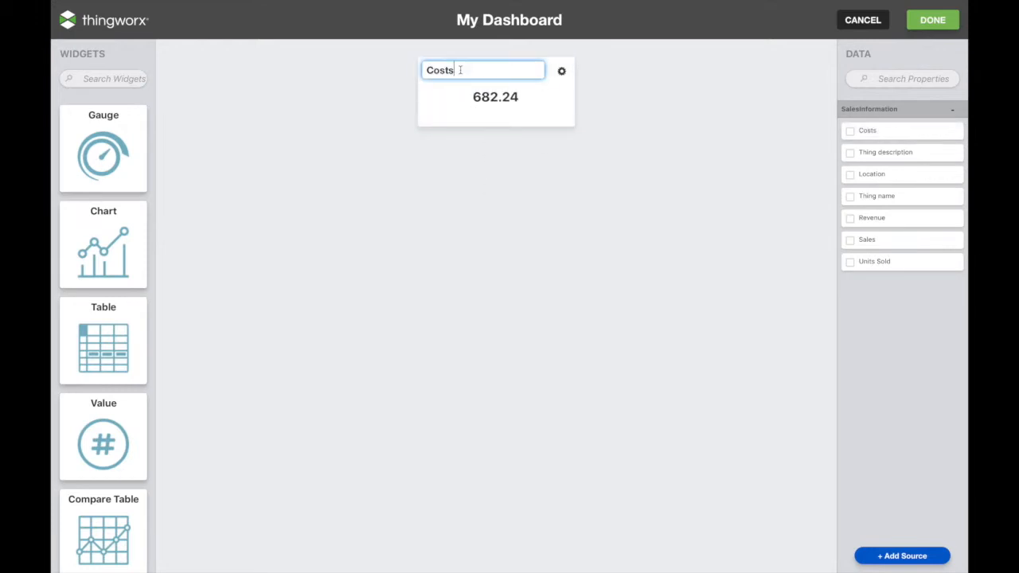
double_click(460, 70)
text(Costs Information)
click(411, 231)
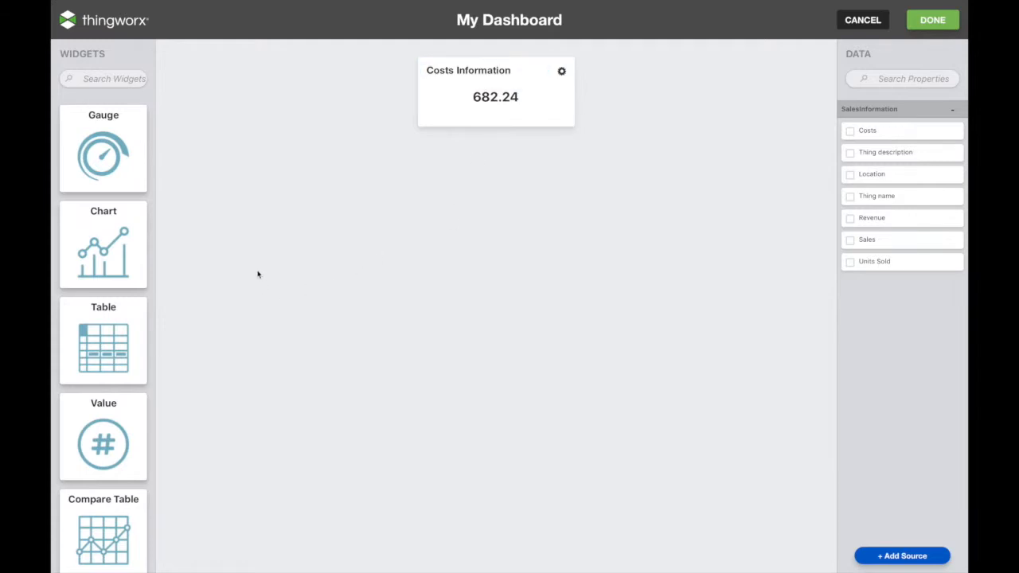
drag(116, 268, 391, 271)
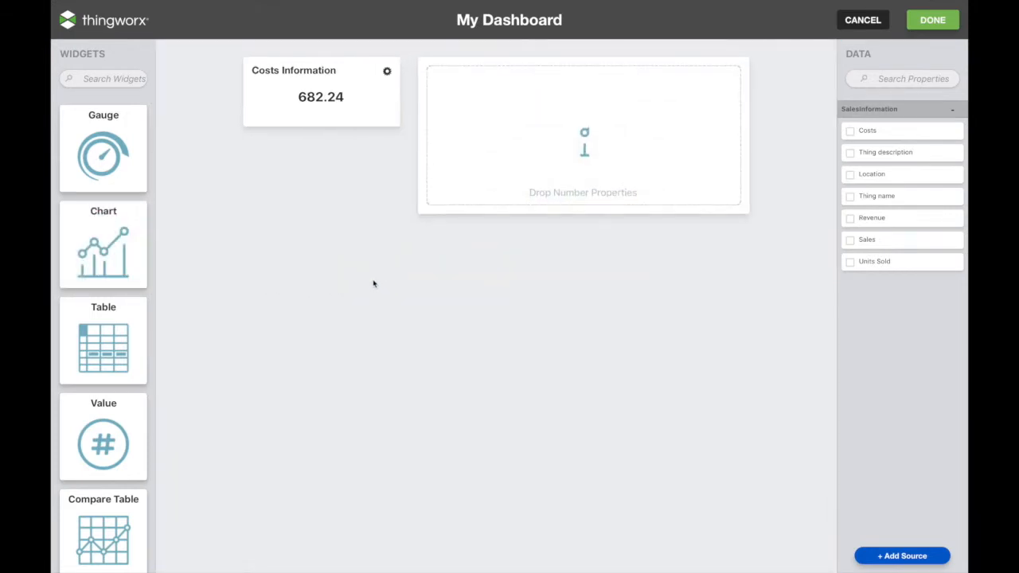
Plot Costs and Revenue as two lines on the new Chart widget.
drag(868, 131, 578, 162)
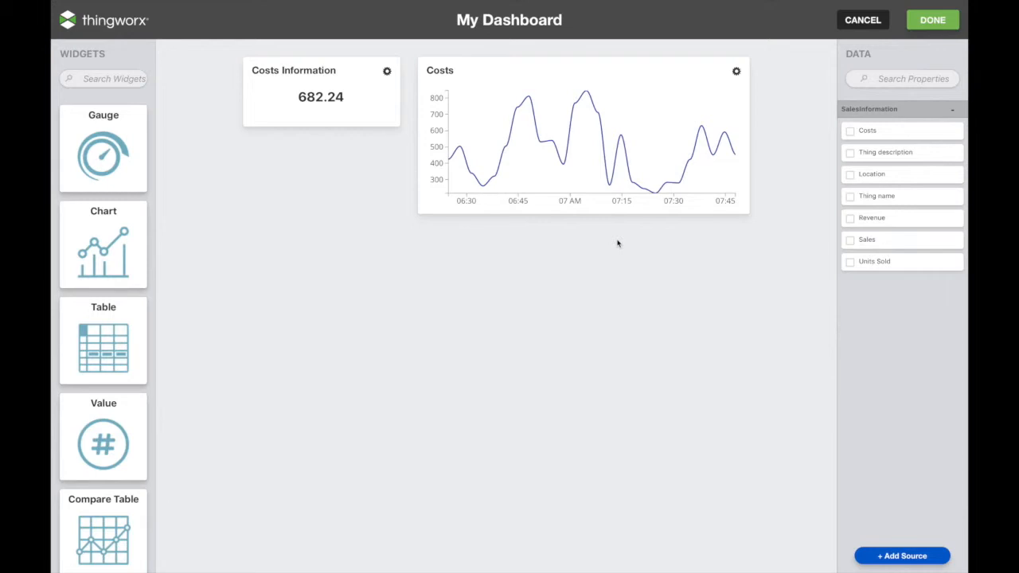
click(881, 133)
click(890, 222)
drag(898, 223, 628, 199)
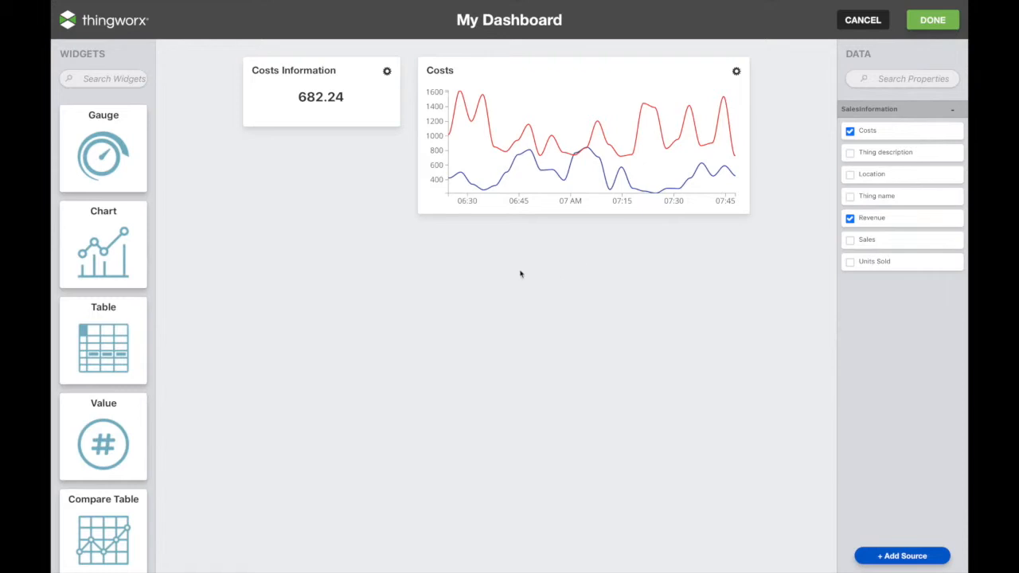
Place a Table widget under the chart listing Costs, Revenue and Time values.
drag(120, 346, 205, 336)
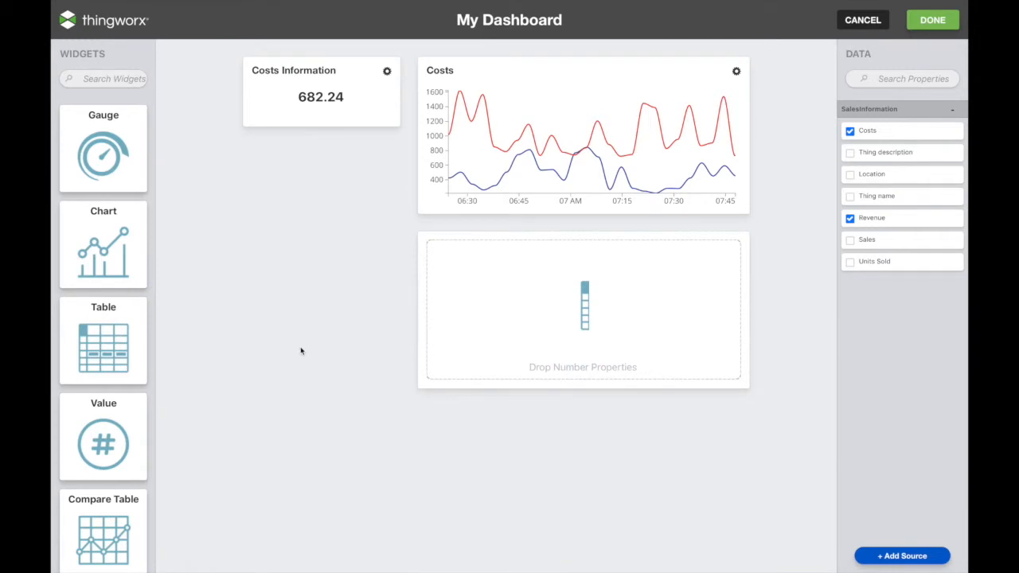
drag(882, 129, 568, 312)
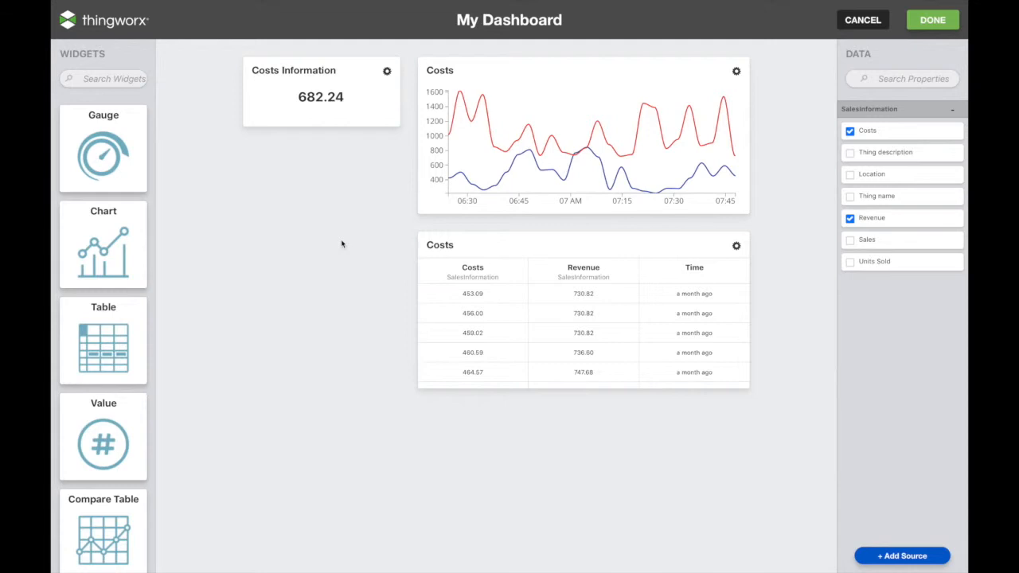
scroll(119, 379, down, 3)
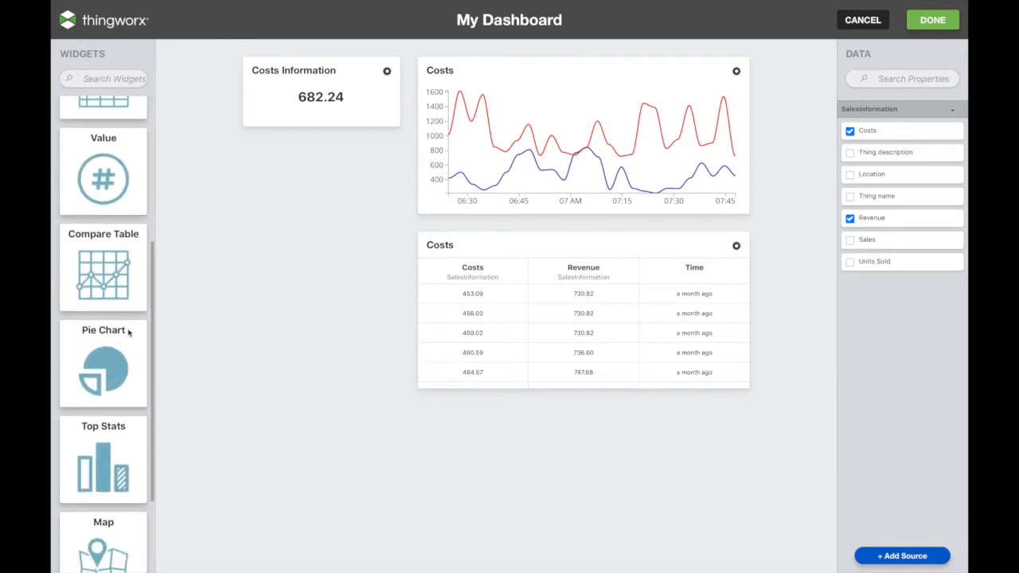
Add a Compare Table, add the Device template found by searching 'device', and list Device1–Device5.
drag(116, 294, 246, 297)
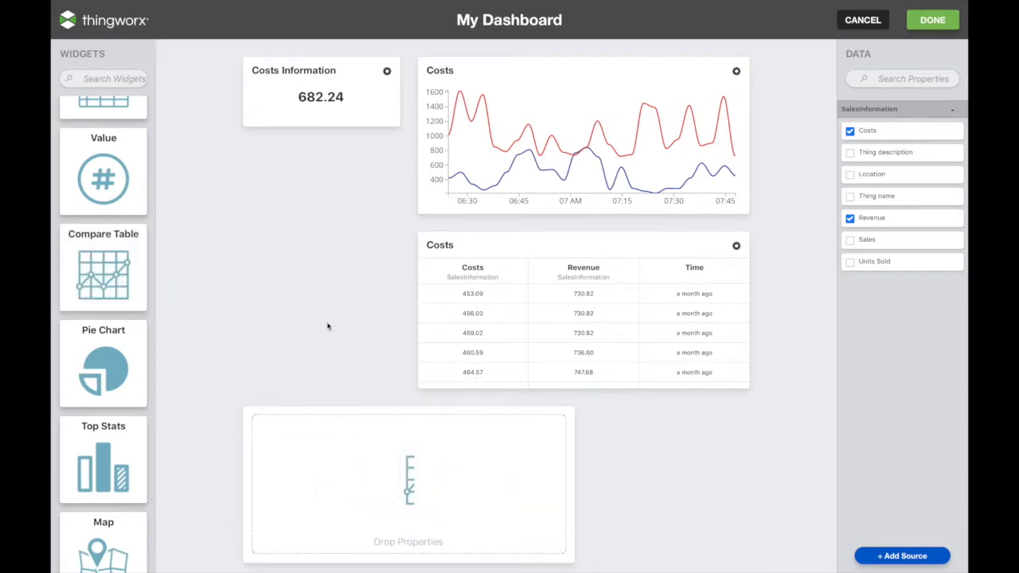
click(902, 555)
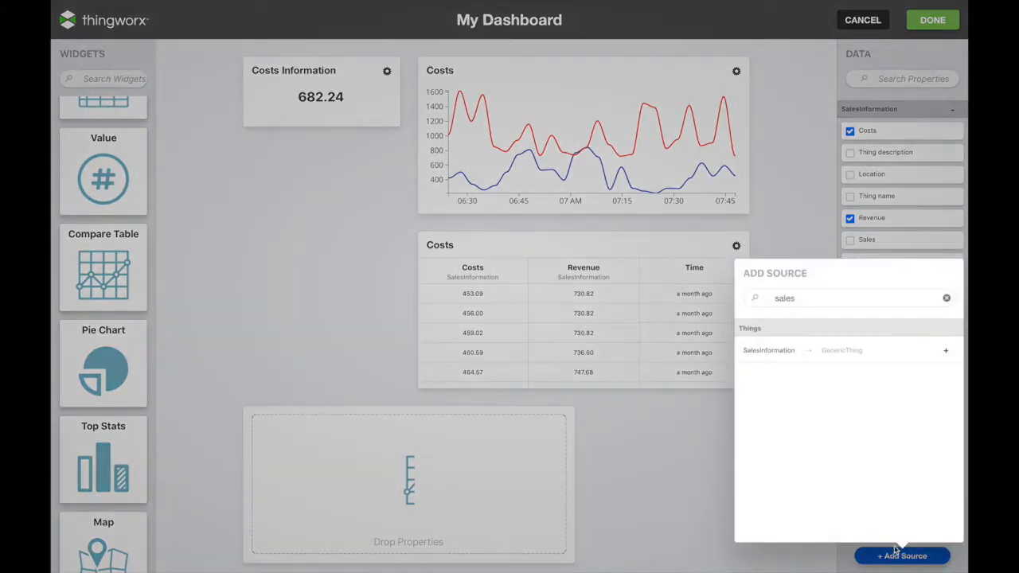
click(946, 298)
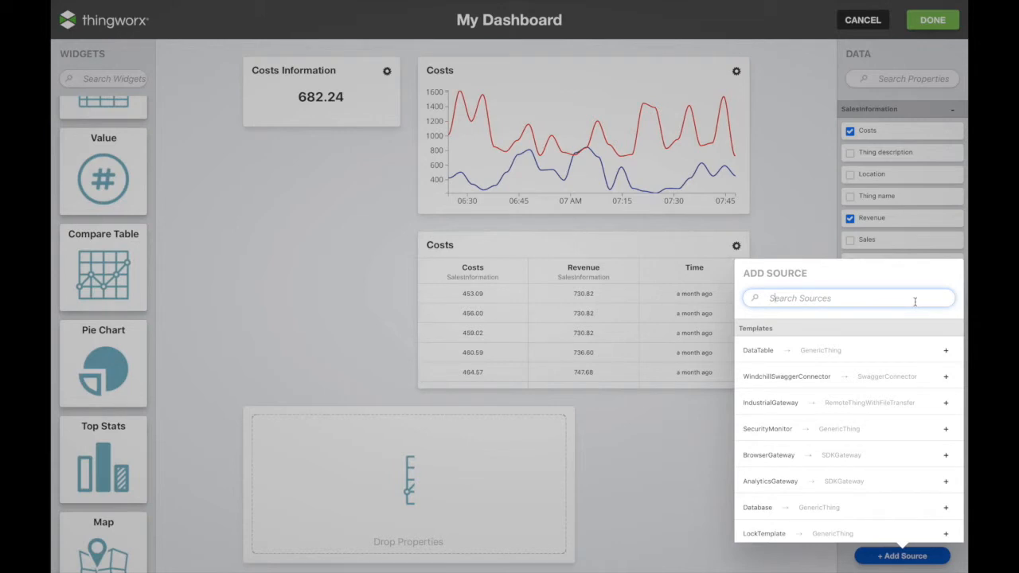
text(device)
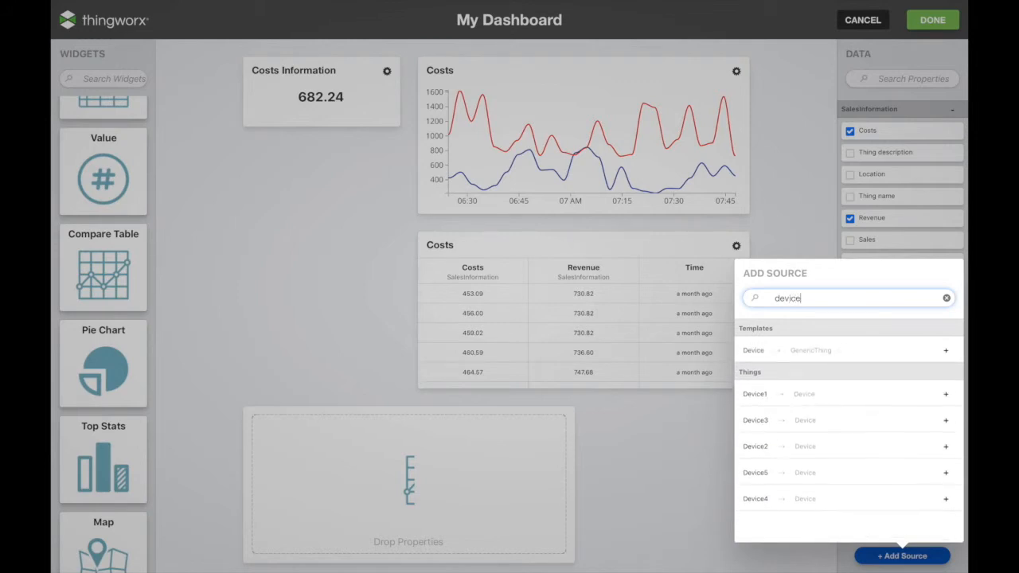
click(947, 352)
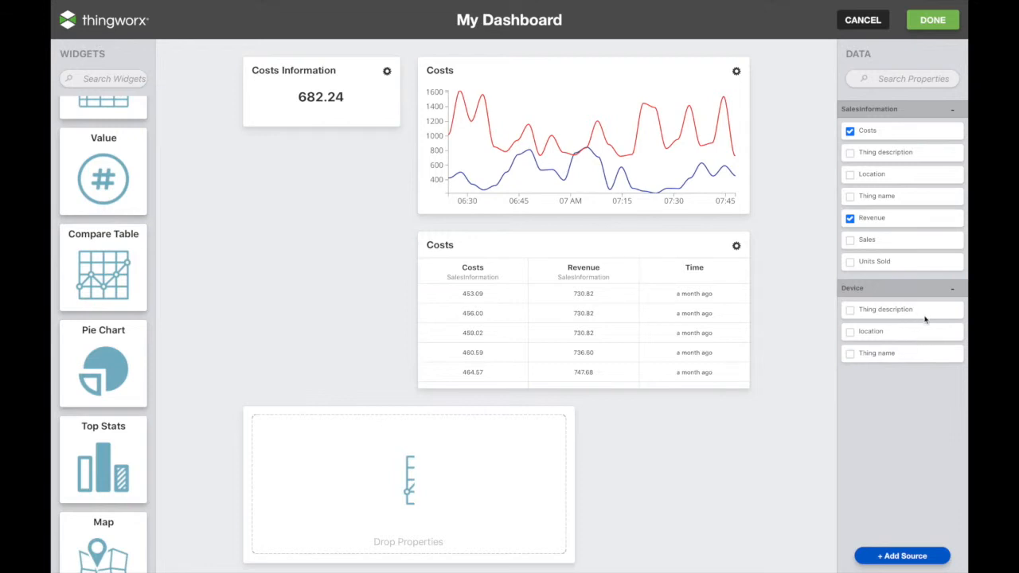
drag(910, 353, 478, 471)
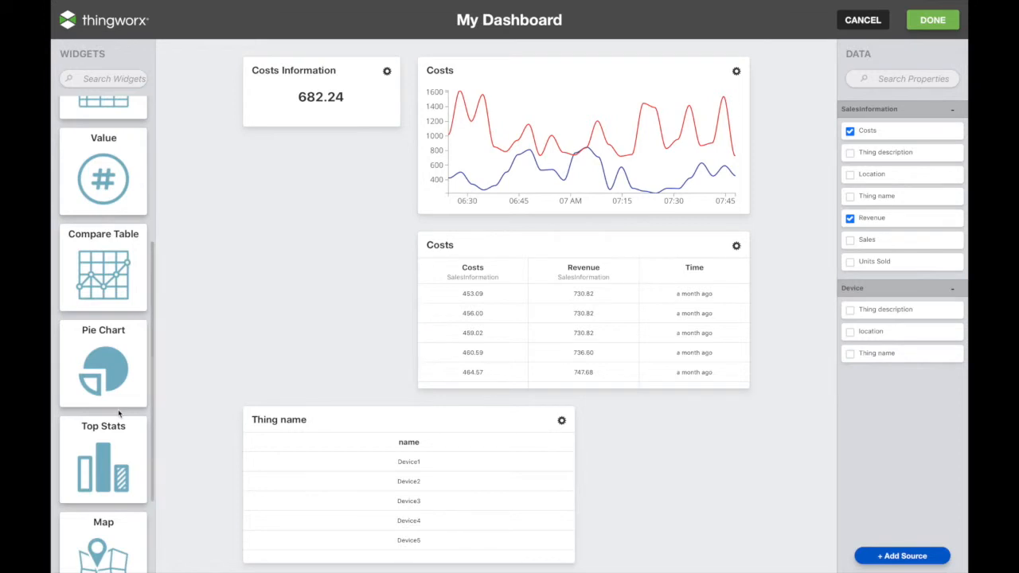
Add a Map widget pinning the five device locations, then place a Timeline widget below.
scroll(112, 415, down, 3)
drag(102, 420, 272, 261)
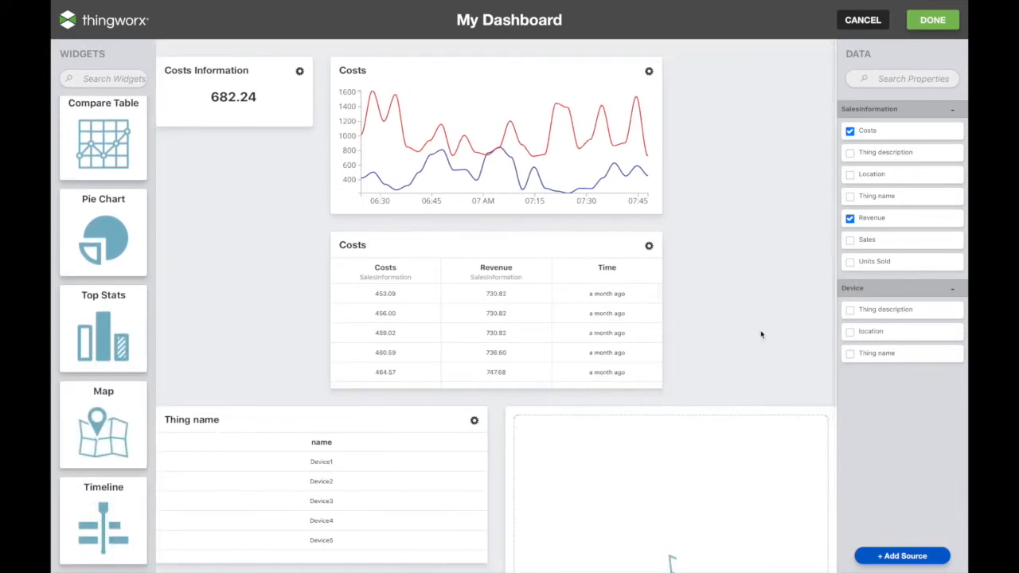
scroll(748, 353, down, 5)
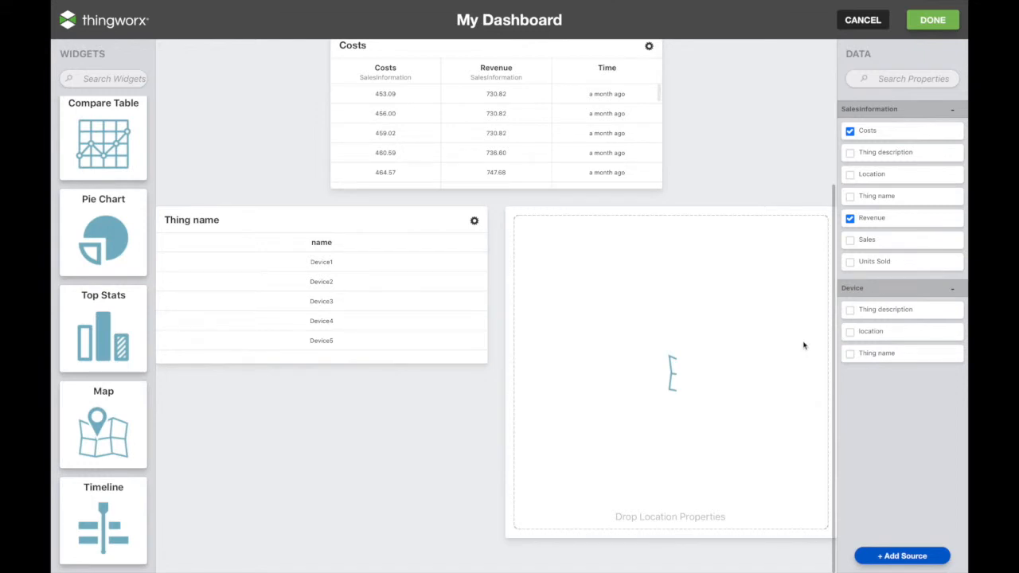
drag(894, 338, 685, 360)
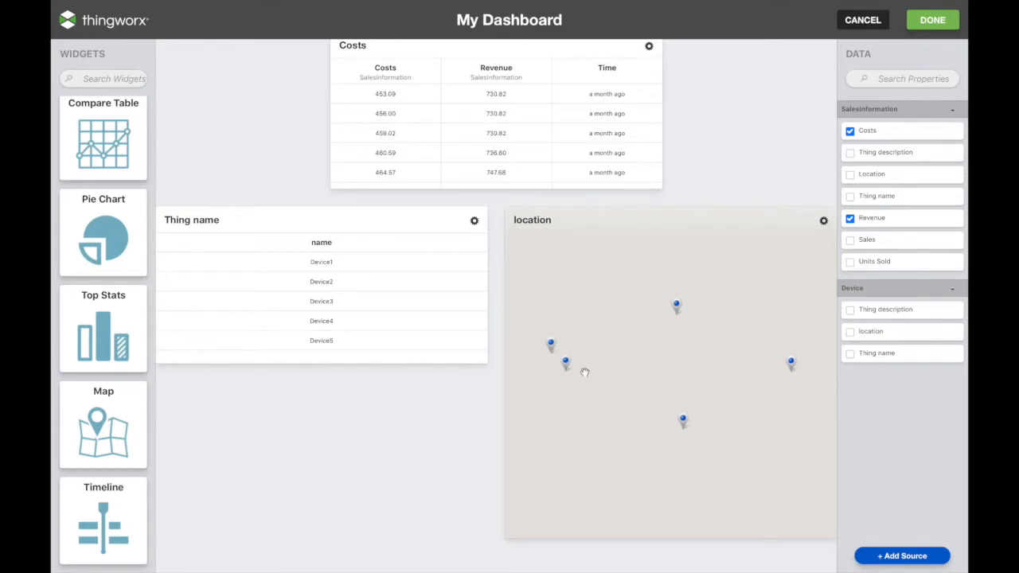
drag(111, 519, 237, 460)
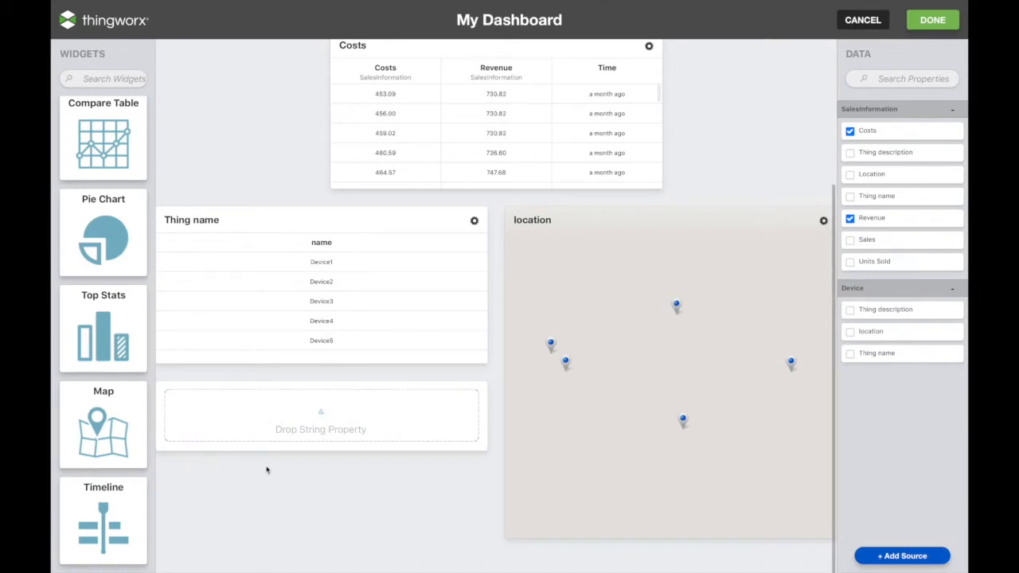
Add the Server thing as a data source and show Server Status on the timeline.
click(890, 556)
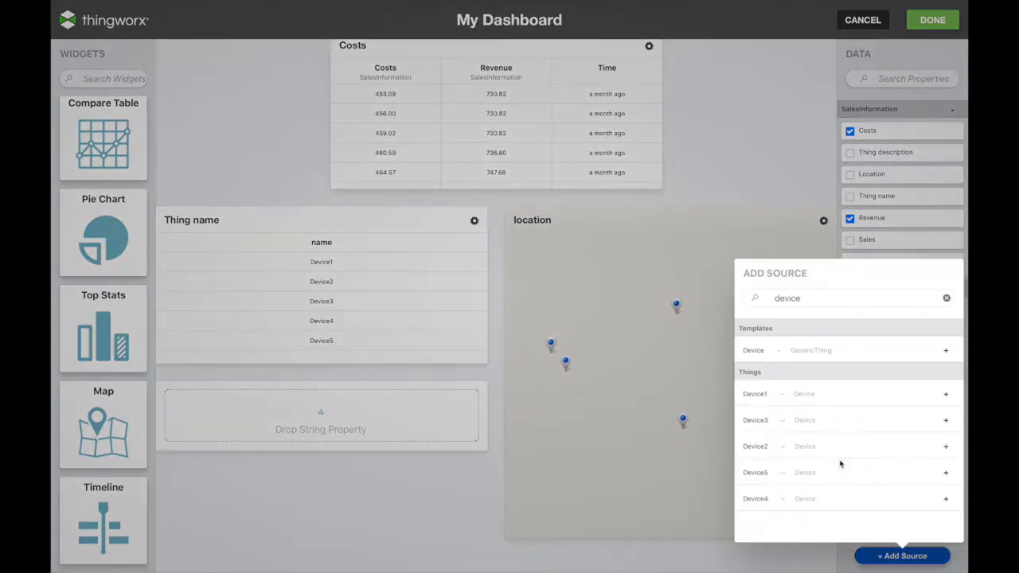
click(946, 298)
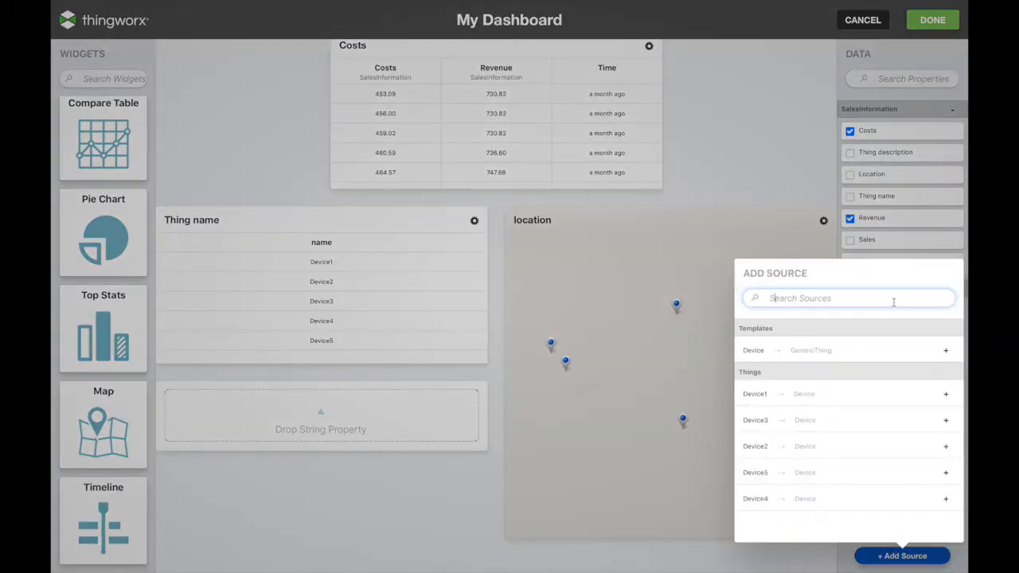
text(server)
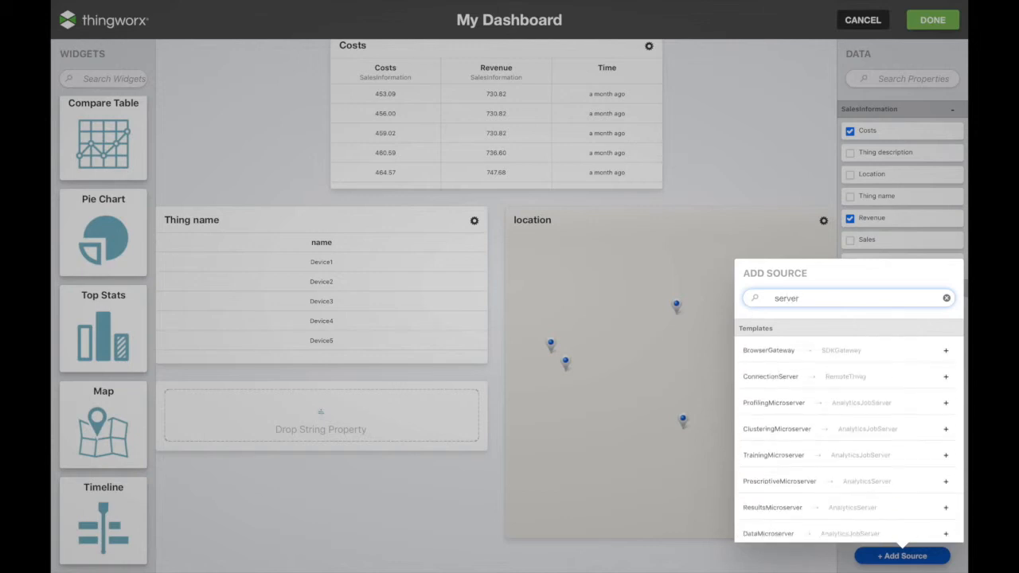
scroll(875, 396, down, 5)
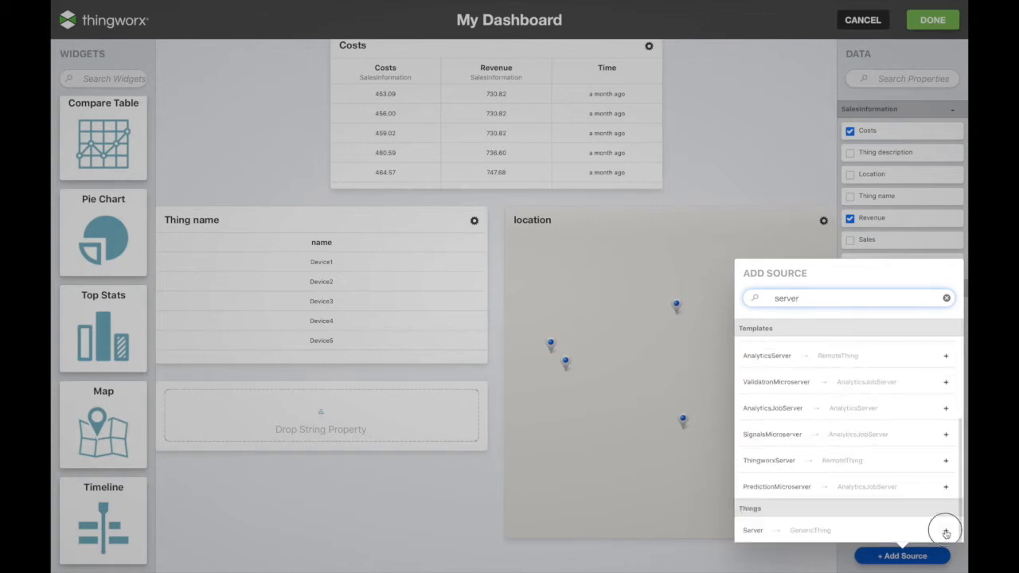
click(945, 530)
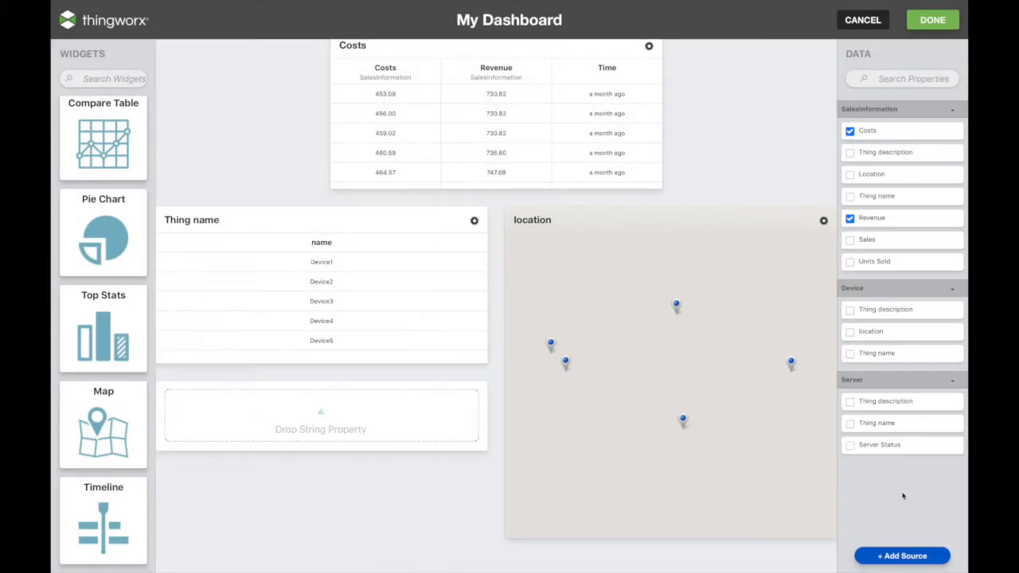
drag(912, 445, 280, 432)
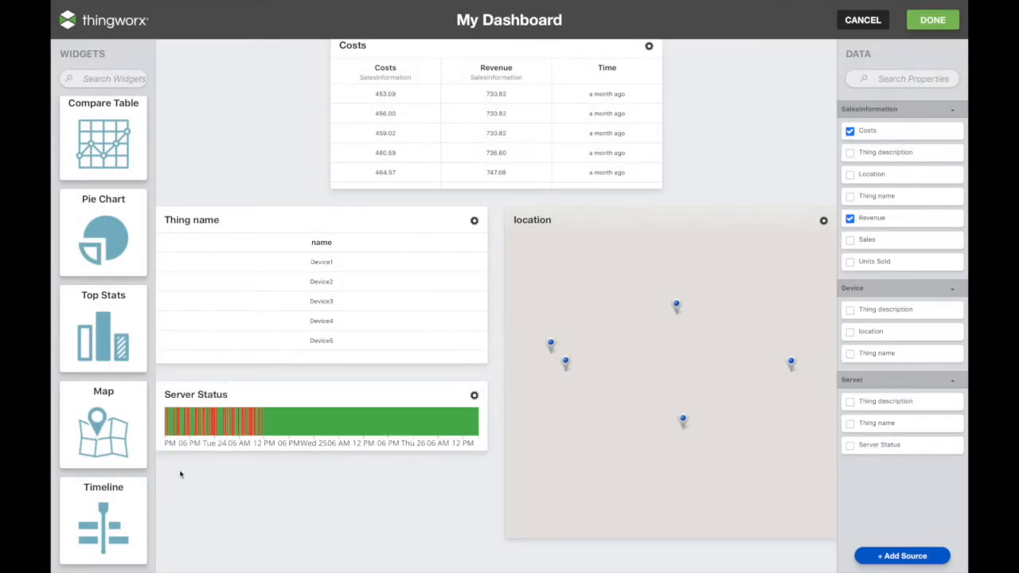
mouse_move(172, 432)
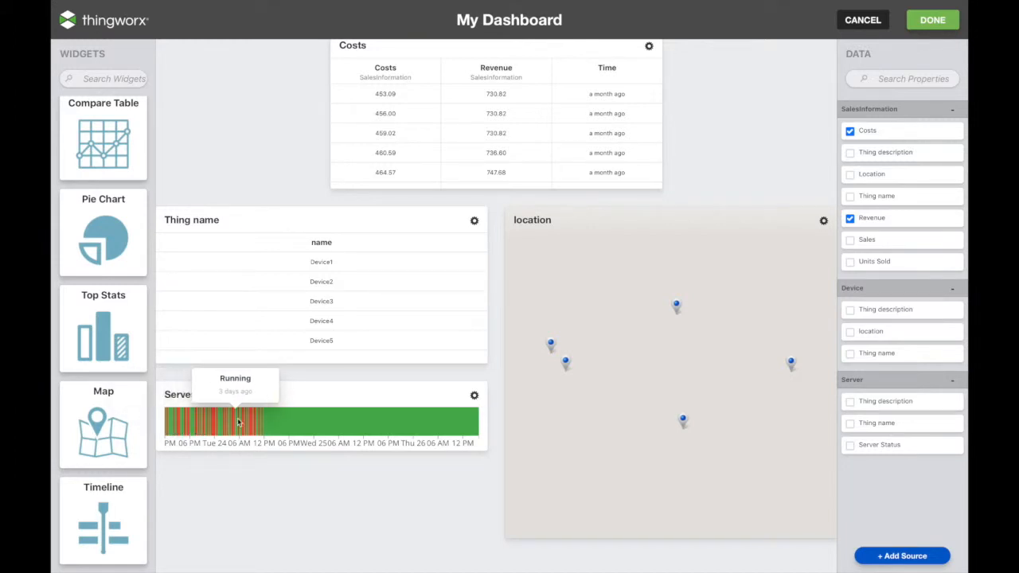
scroll(259, 507, up, 1)
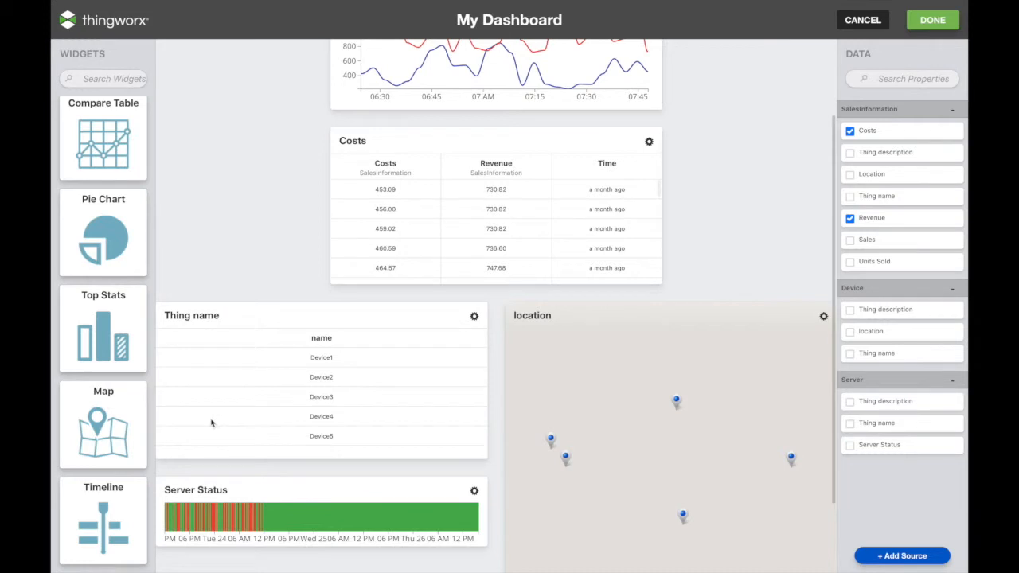
Move the location map to the top left and Costs Information below the Costs chart.
scroll(699, 262, up, 1)
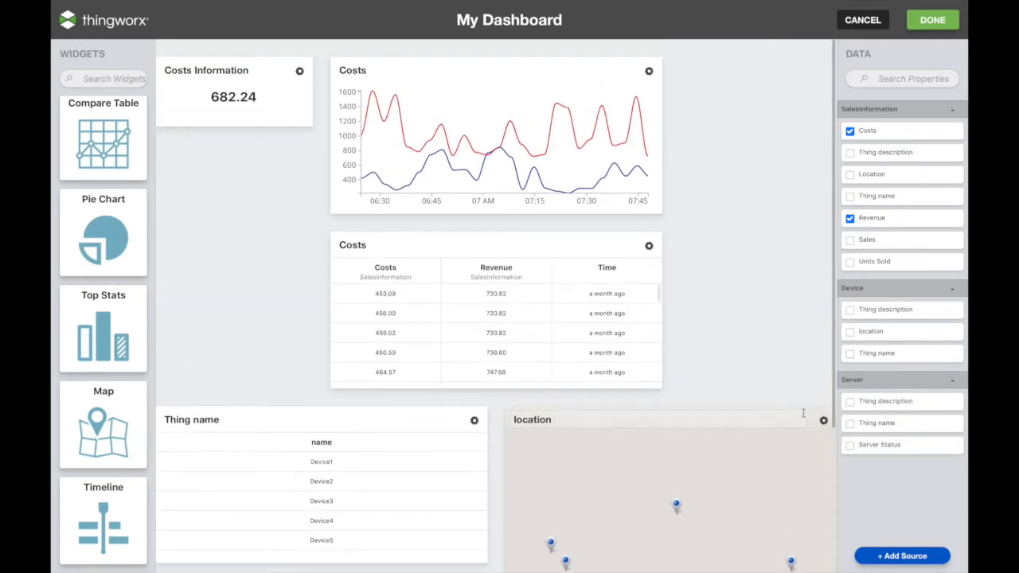
drag(796, 414, 561, 111)
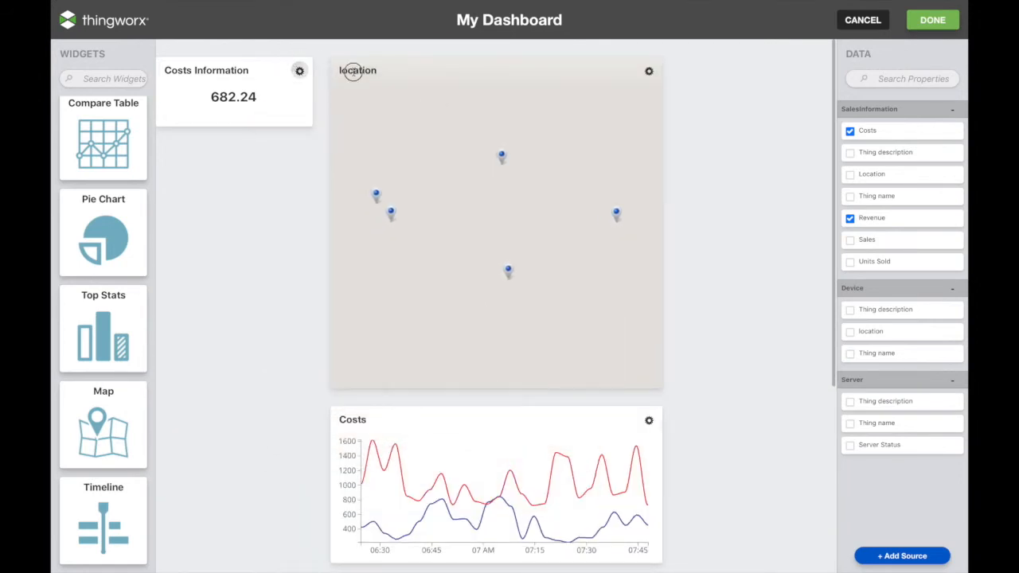
drag(279, 71, 424, 432)
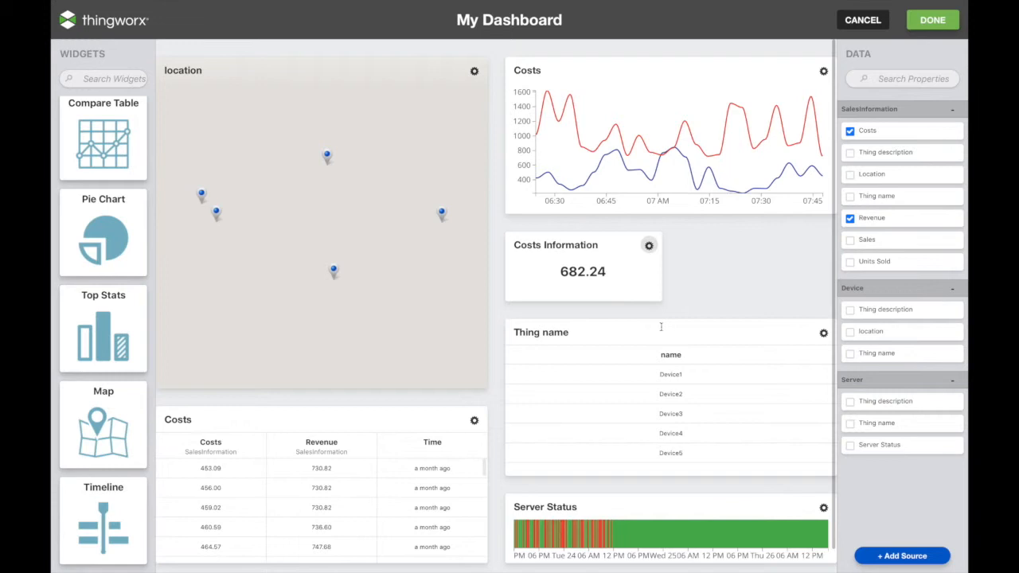
Set Costs Information to refresh every 5 seconds and type 'Demo Dashboard' as the title.
click(649, 247)
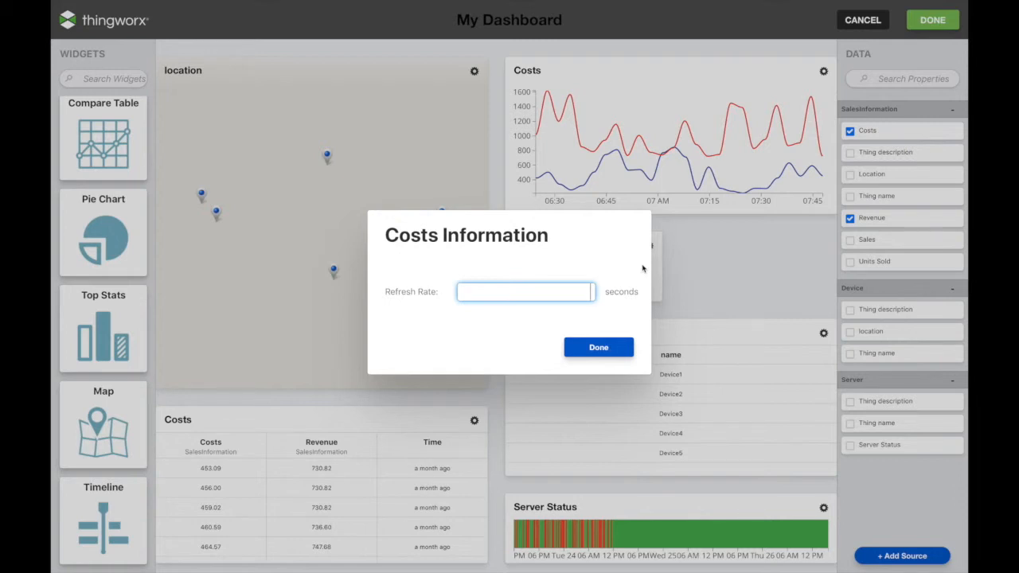
text(5)
click(601, 355)
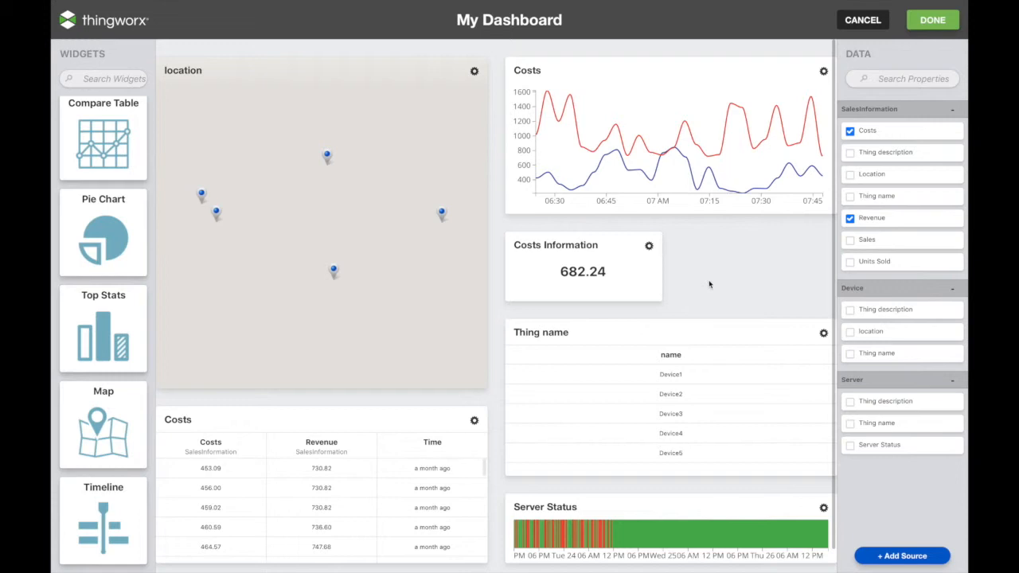
click(568, 44)
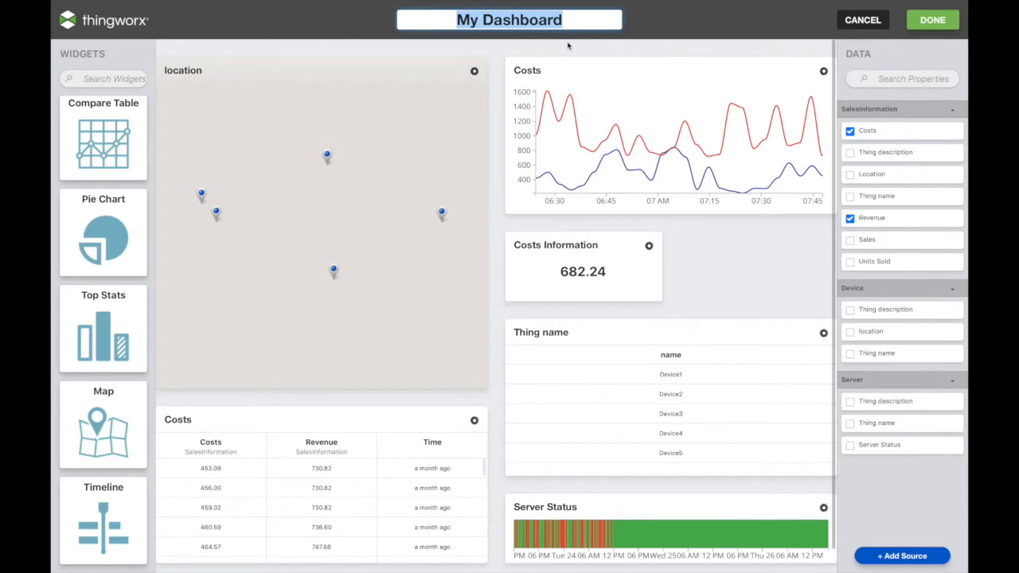
text(Demo )
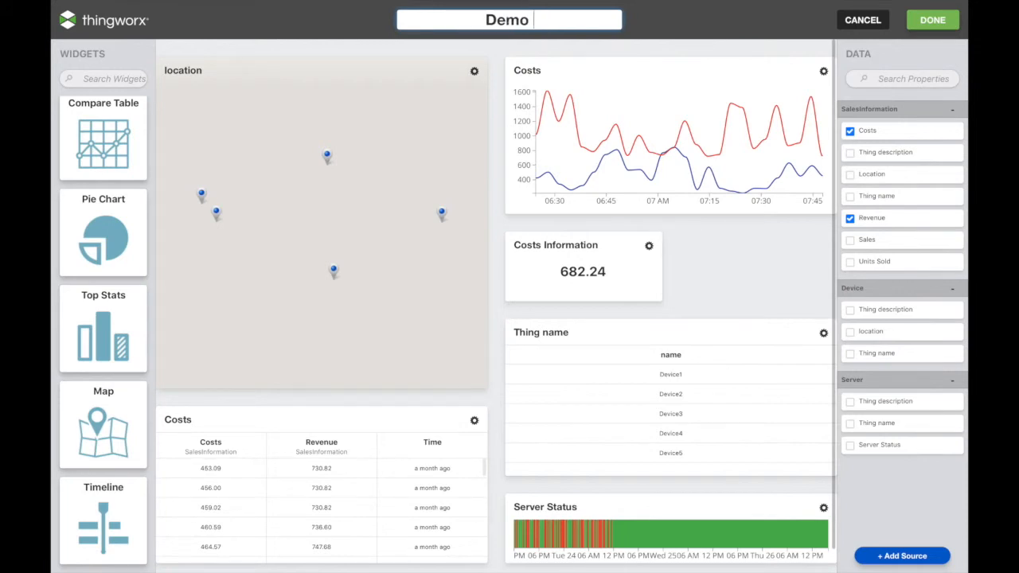
text(Dashboard)
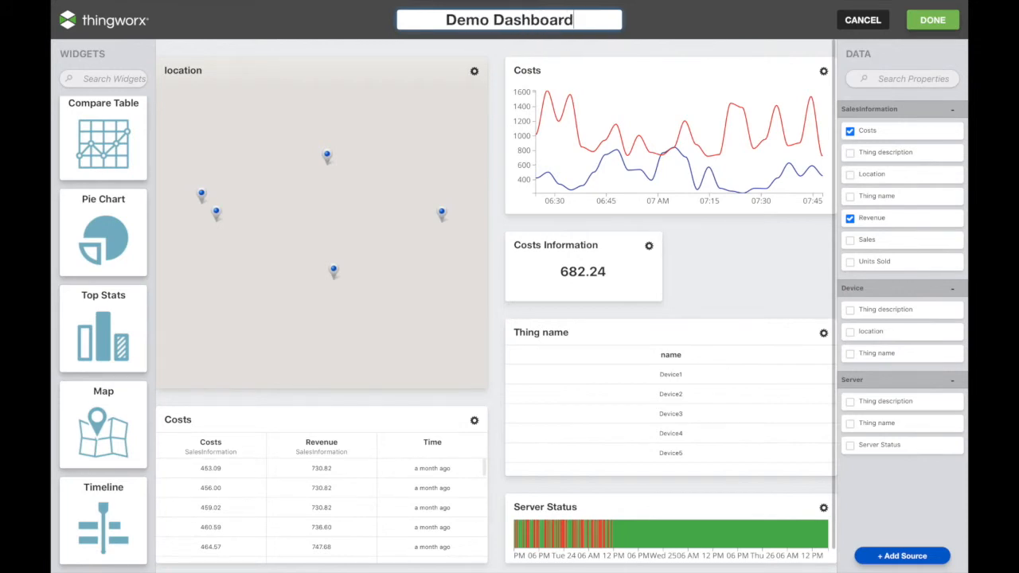
Confirm the 'Demo Dashboard' title, save it, and open its card from the Dashboards library.
click(696, 34)
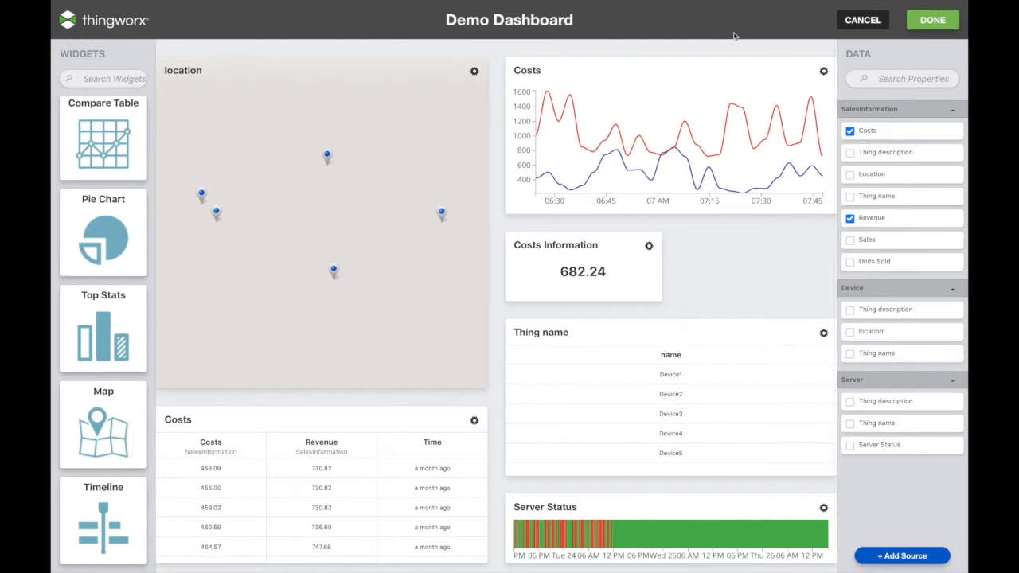
click(916, 28)
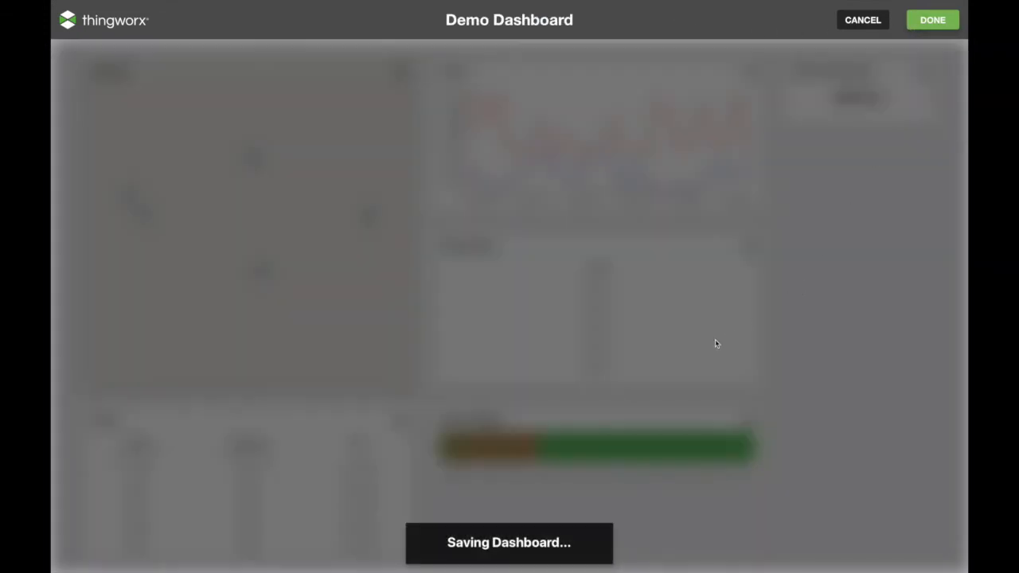
scroll(715, 343, down, 15)
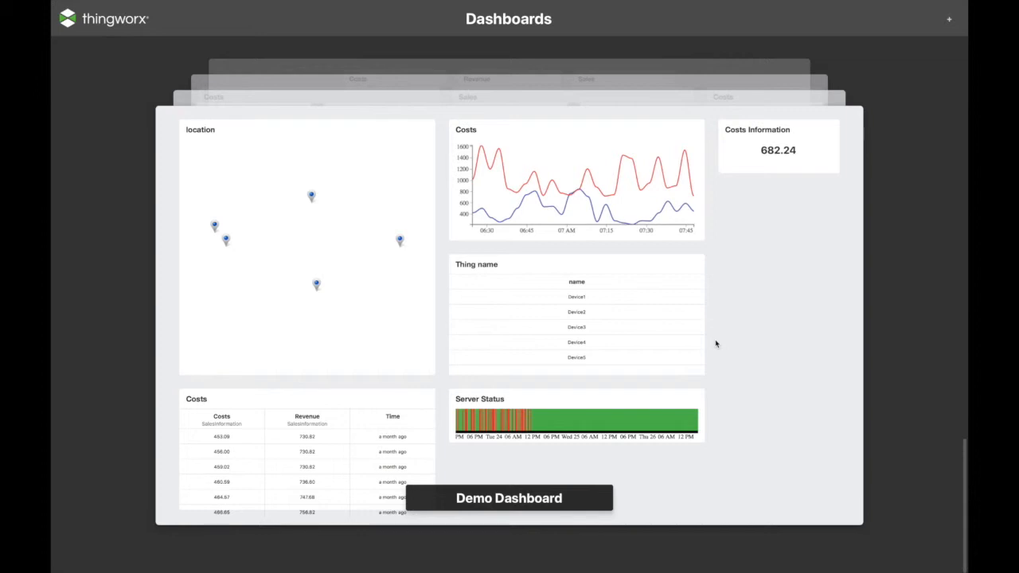
click(715, 344)
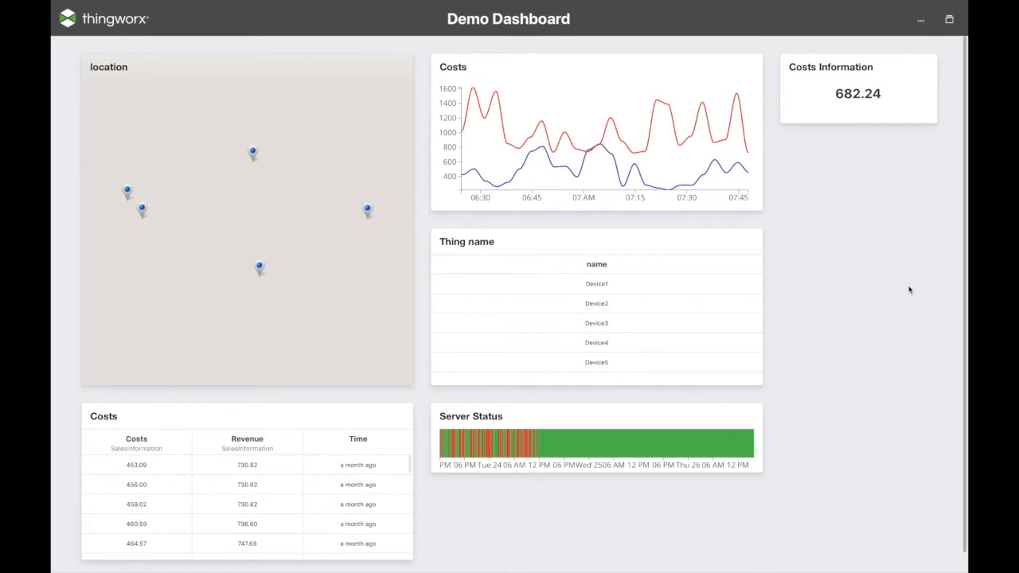
Show the Demo Dashboard's Edit, Delete and Share Link options.
click(918, 26)
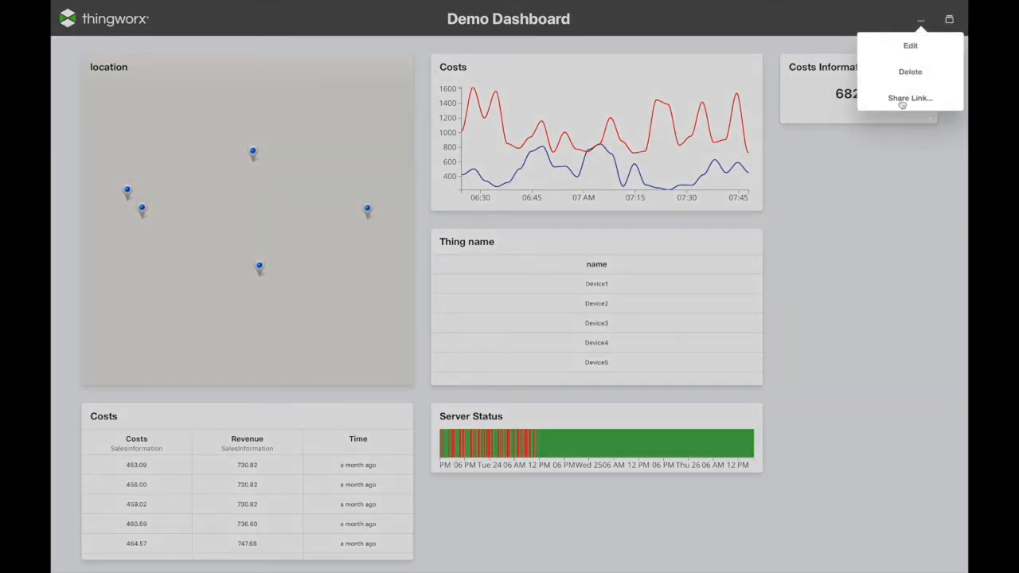
Copy the Demo Dashboard's share link and switch to the macOS desktop.
click(902, 104)
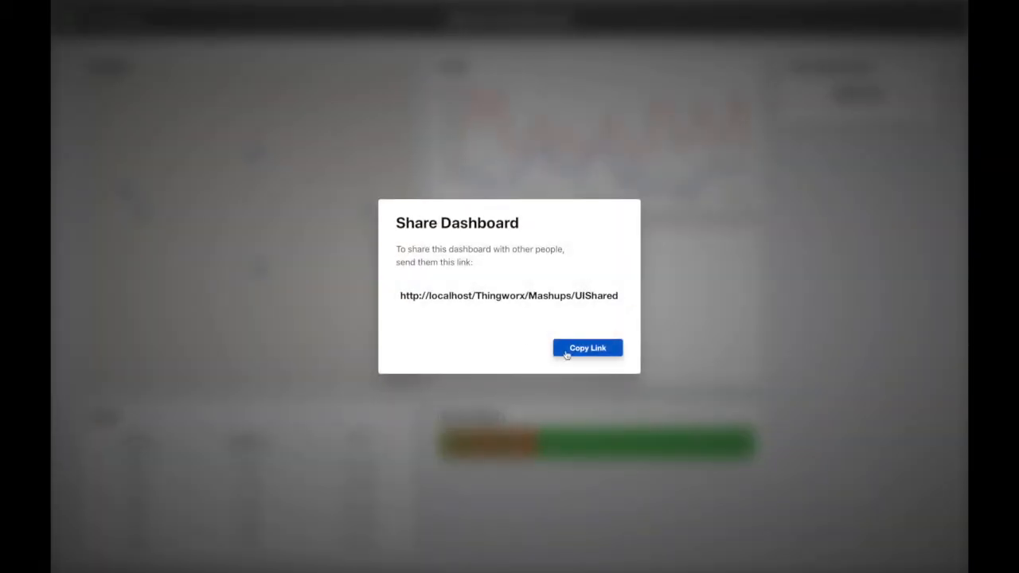
click(571, 350)
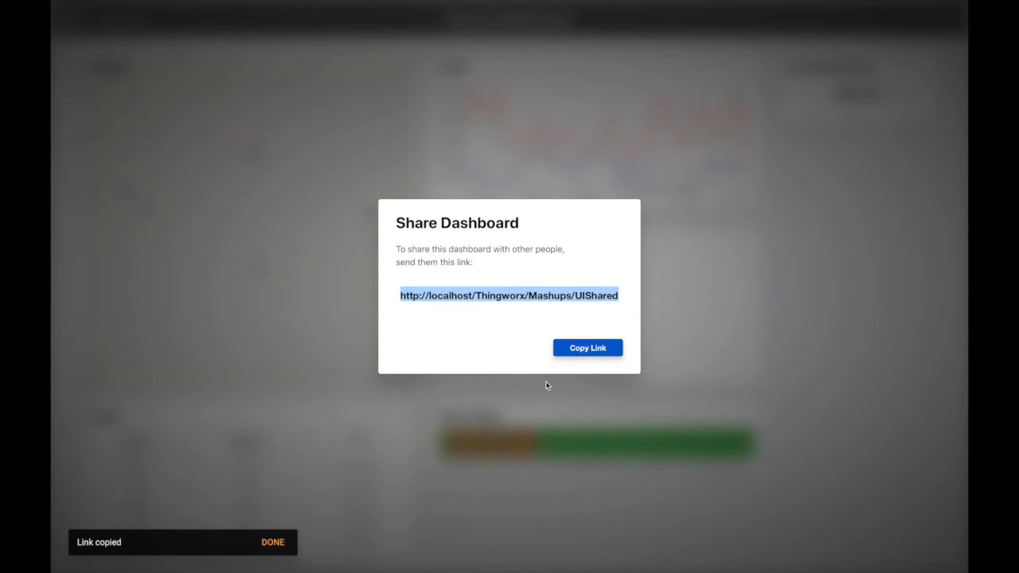
key(ctrl+Left)
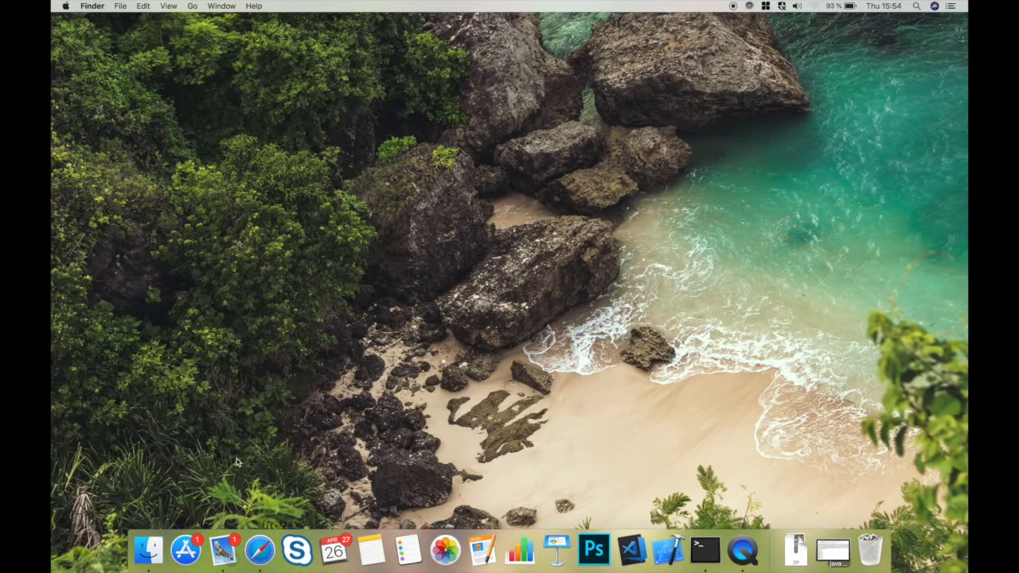
Open a new full-screen Safari private window.
right_click(259, 548)
click(282, 453)
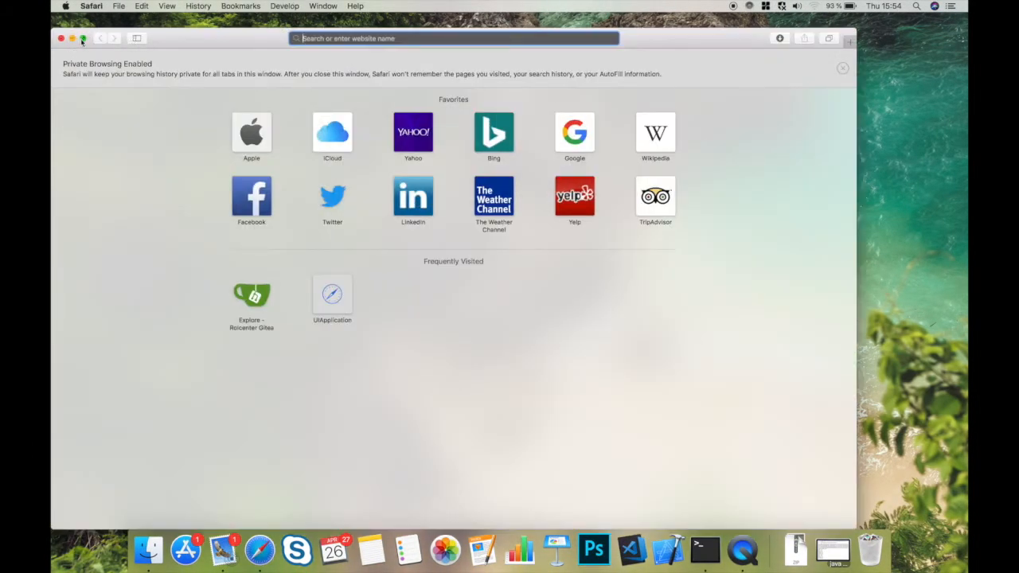
click(82, 39)
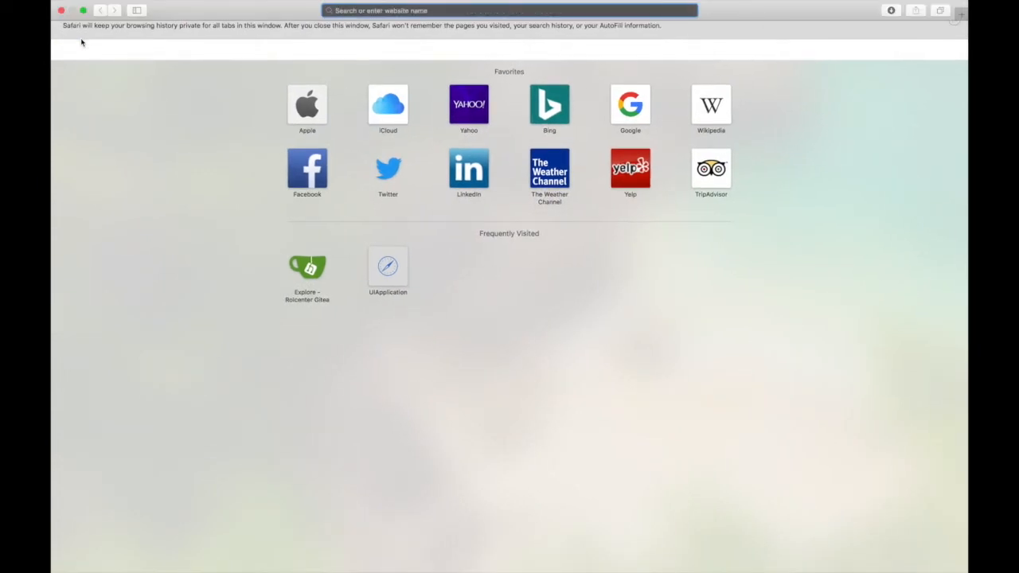
Load the localhost UIApplication page and log in with the second user's username and password.
text(localhost — Apache Tomcat/8.5.23)
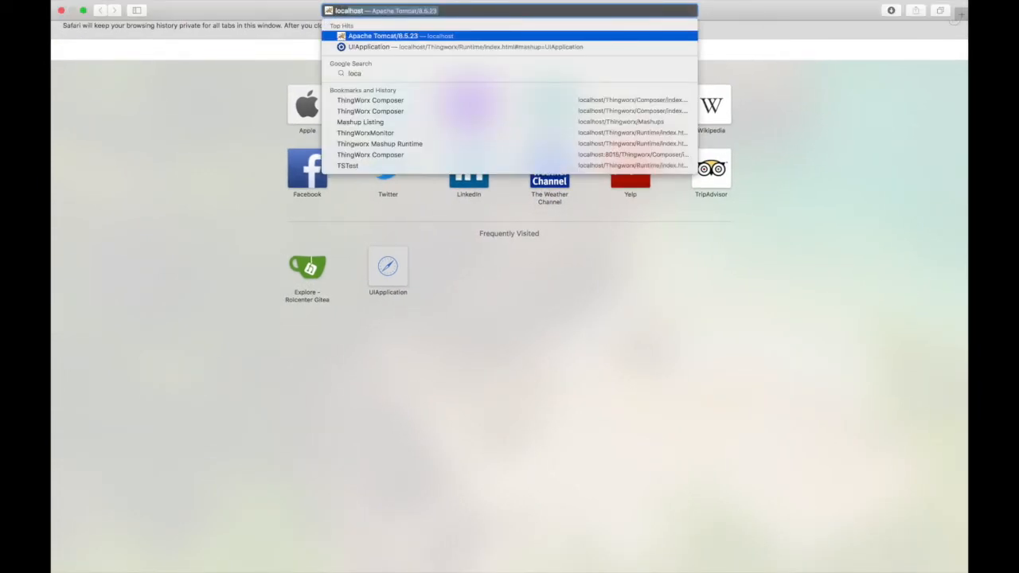
key(Down)
key(Return)
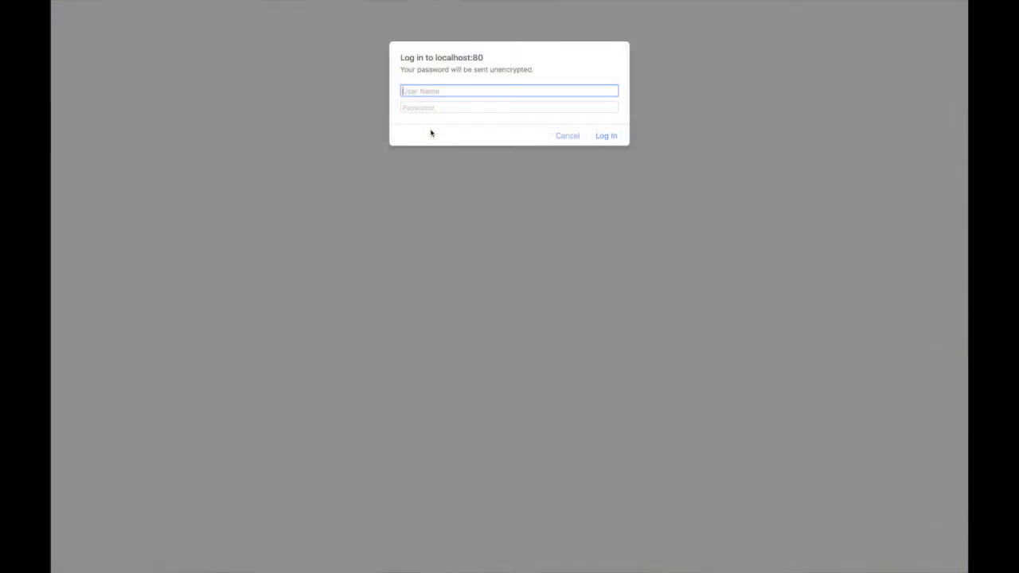
text(Bogdan)
key(Tab)
text(1234567)
key(Return)
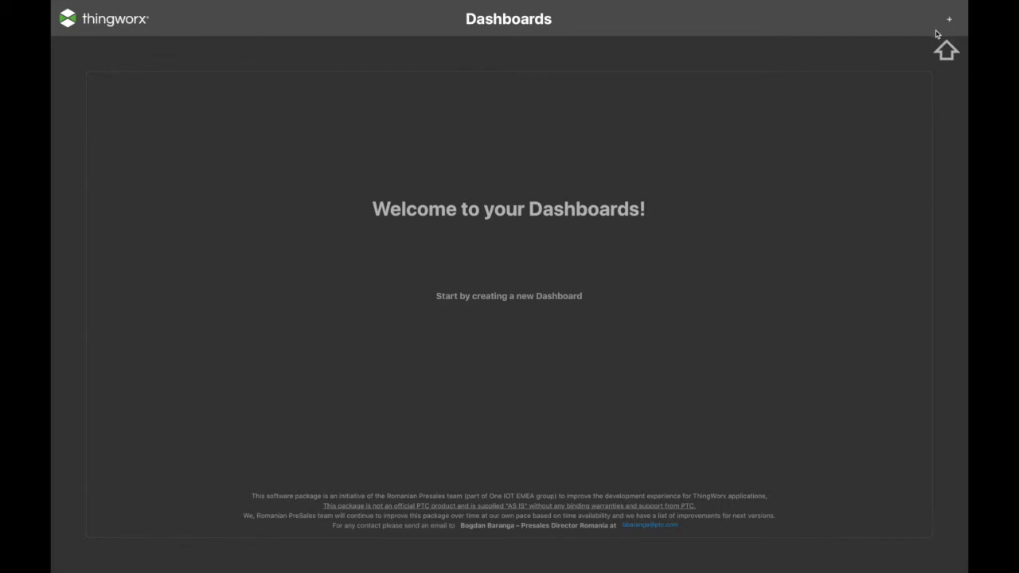
Put the copied share link in Safari's address bar and load the shared Demo Dashboard.
mouse_move(741, 3)
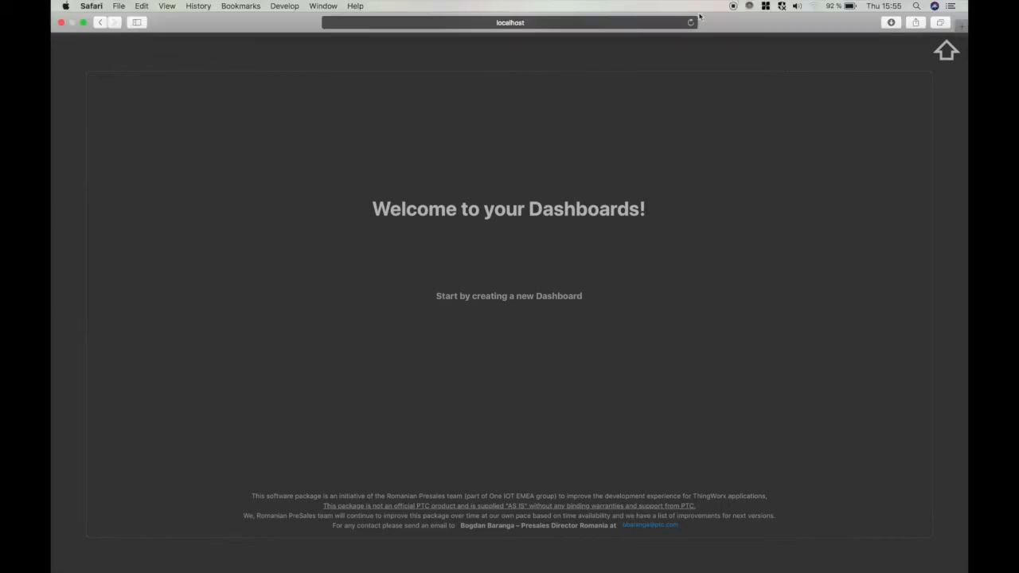
click(663, 24)
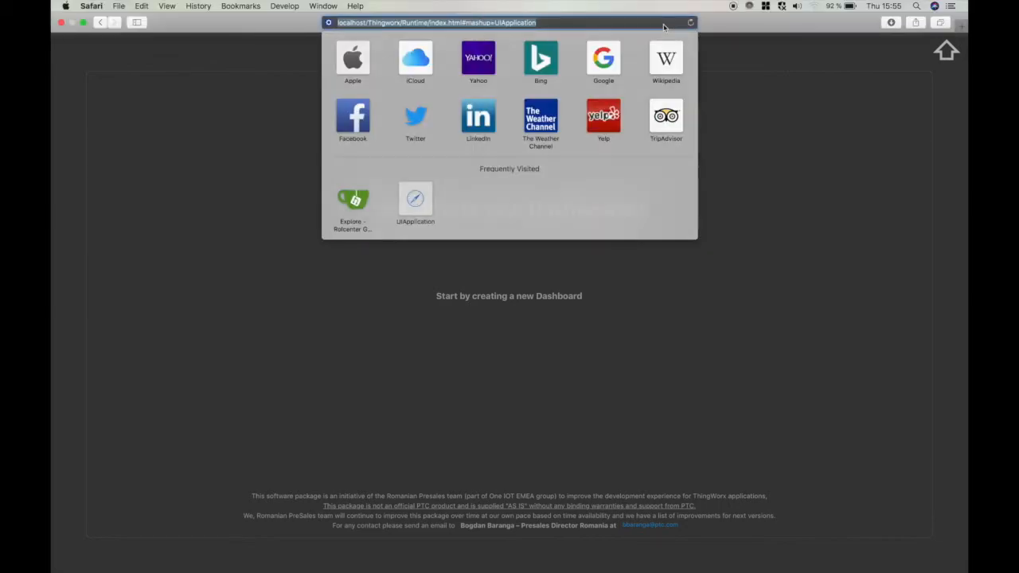
key(super+c)
key(Return)
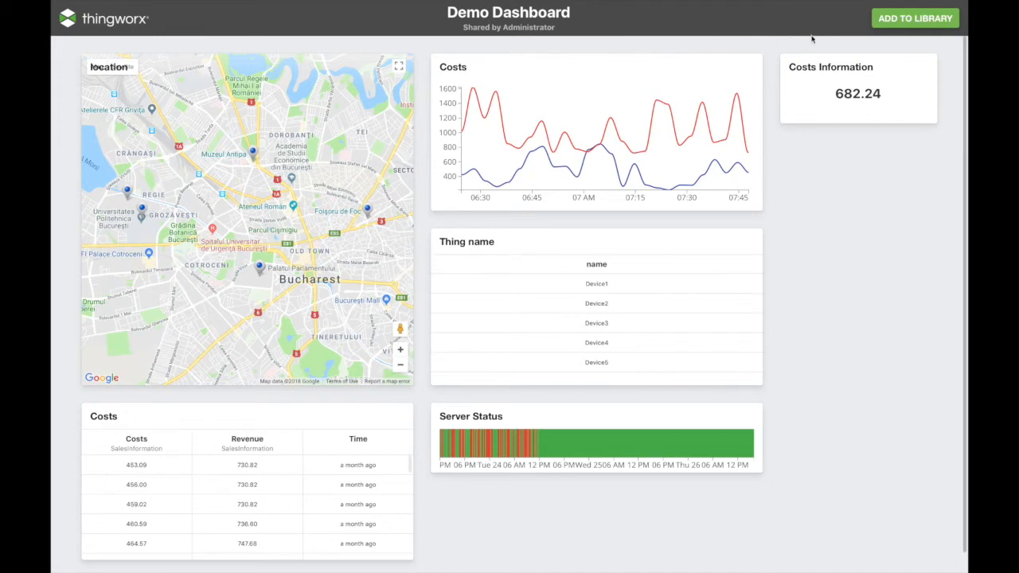
Add the shared Demo Dashboard to the second user's library, reopen it and show its options.
click(878, 26)
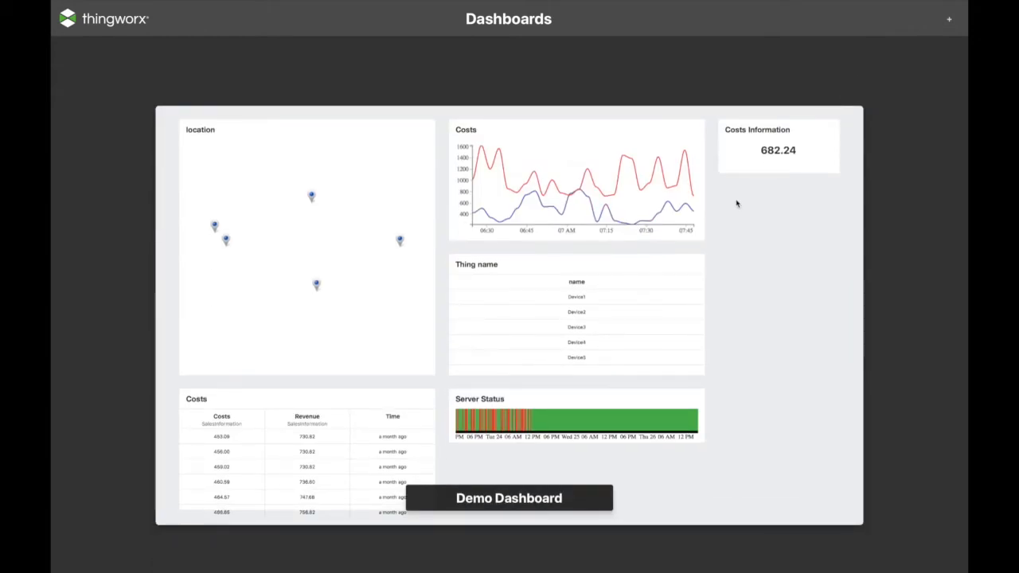
click(728, 202)
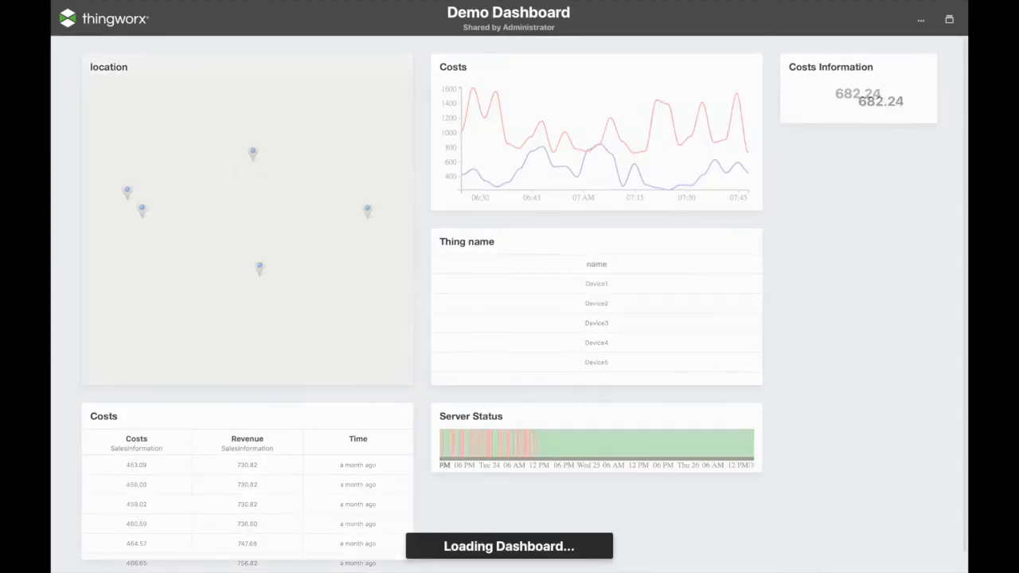
drag(463, 27, 558, 31)
click(559, 31)
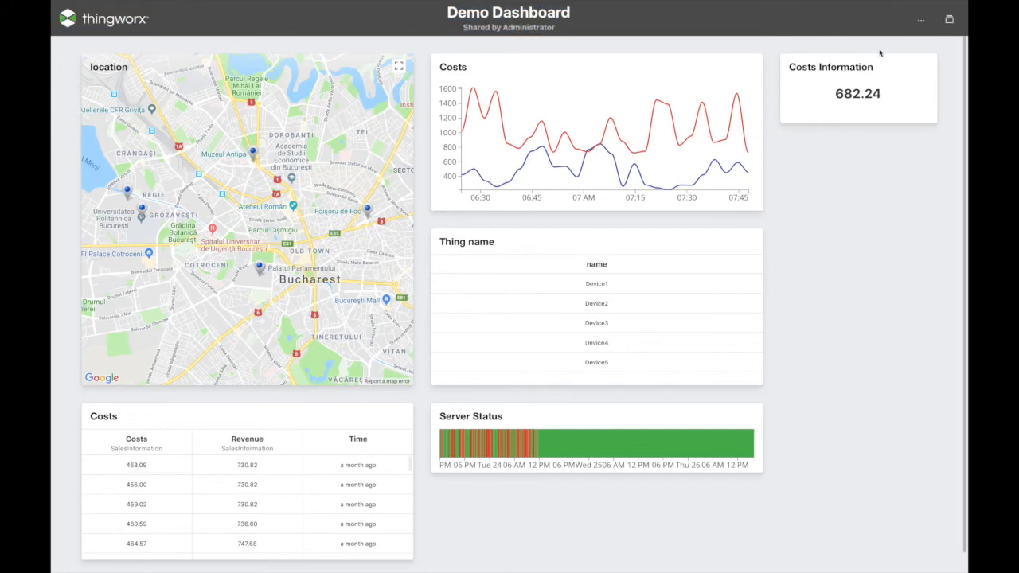
click(920, 19)
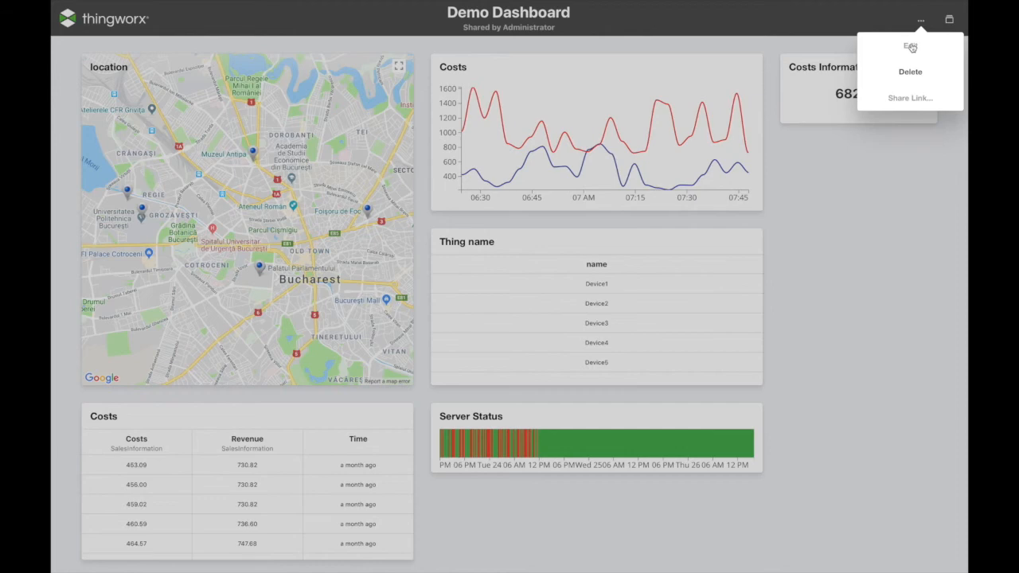
Switch the Demo Dashboard into edit mode for the second user.
click(912, 48)
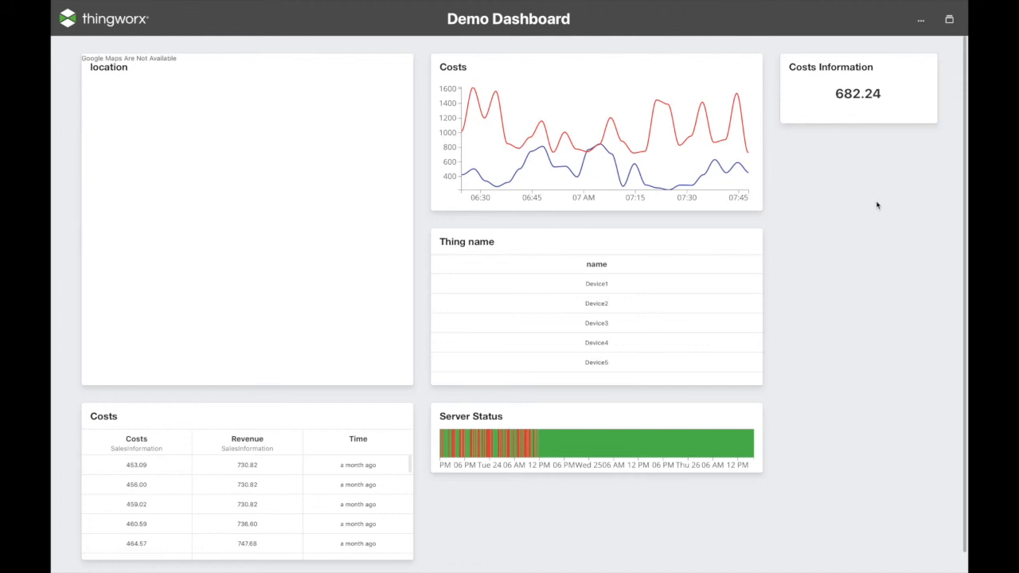
click(920, 19)
click(913, 47)
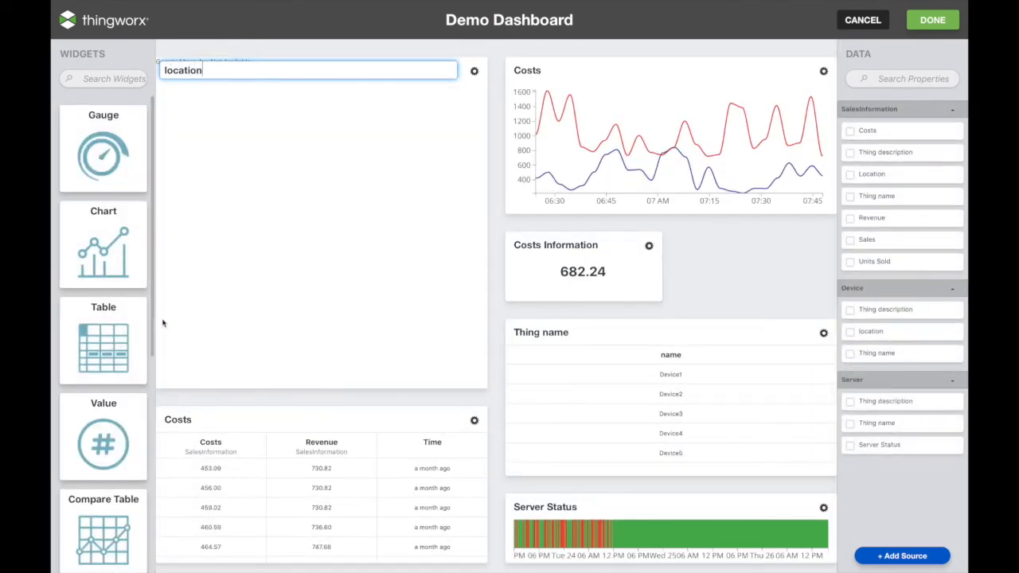
Place a Value widget beside Costs Information, bind Units Sold (28.61) to it, and save the dashboard.
drag(108, 429, 741, 253)
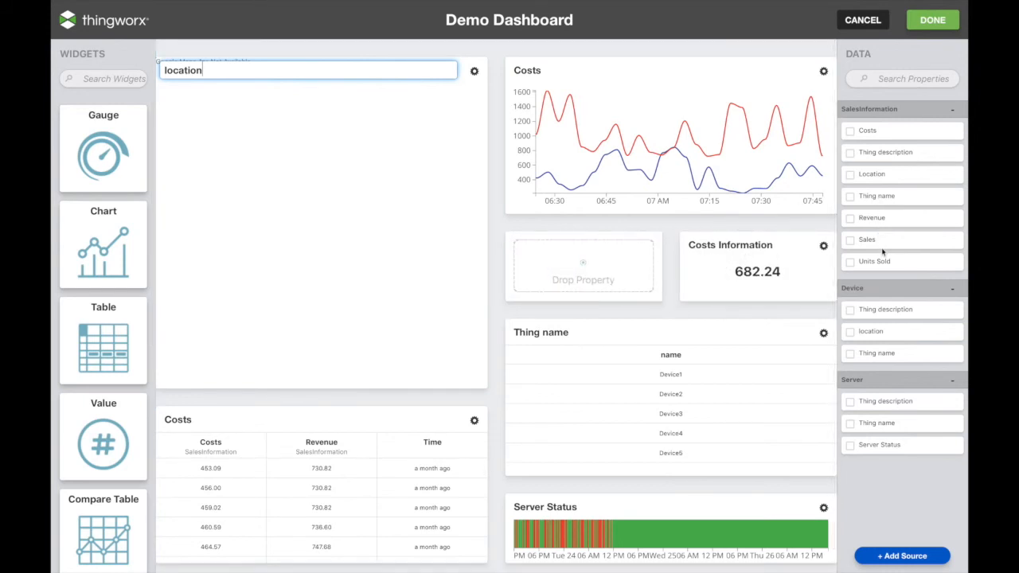
drag(884, 263, 595, 276)
click(928, 24)
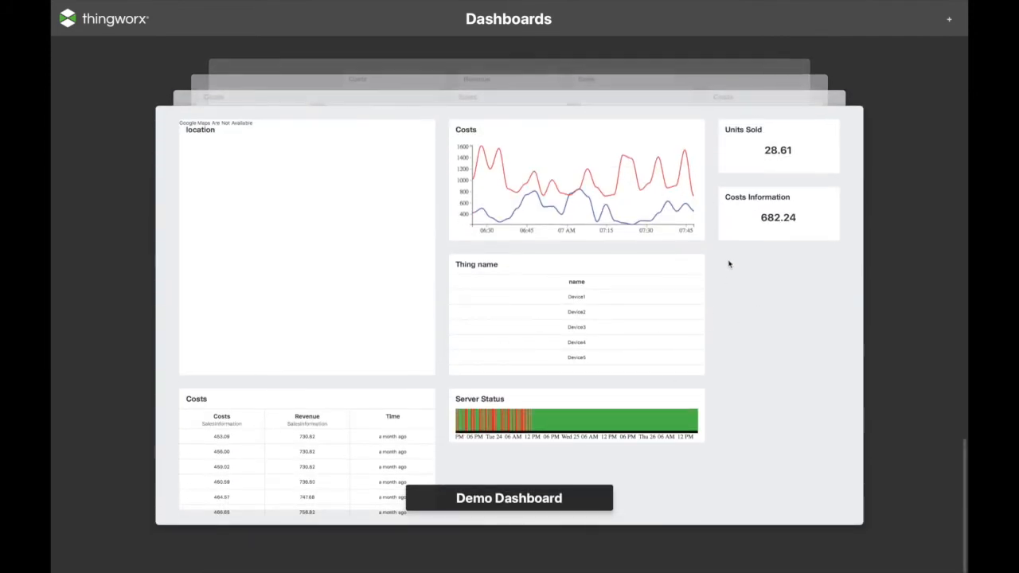
Reload the shared Demo Dashboard to confirm Units Sold shows 28.61, then delete it from the library.
click(773, 165)
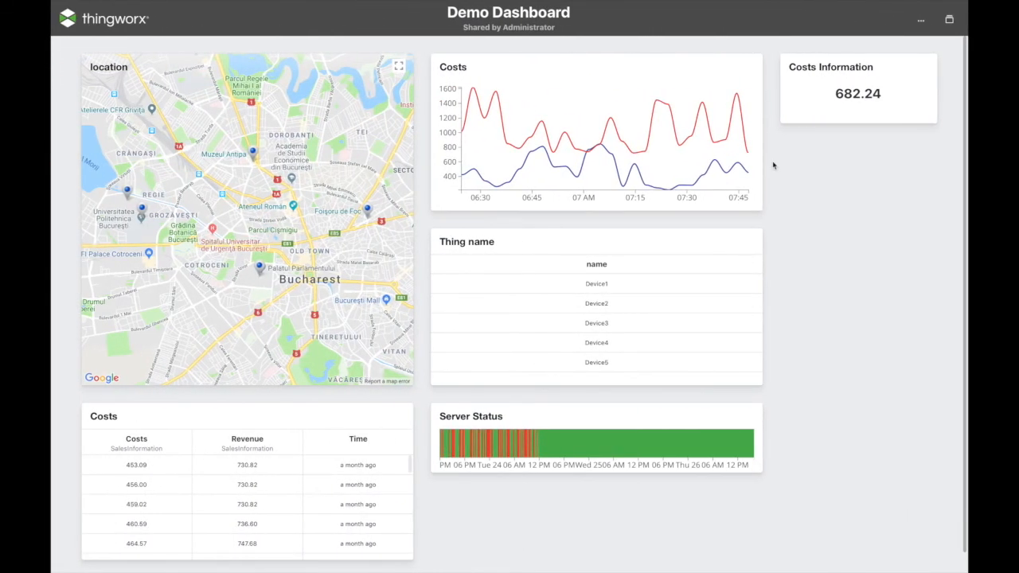
key(super+r)
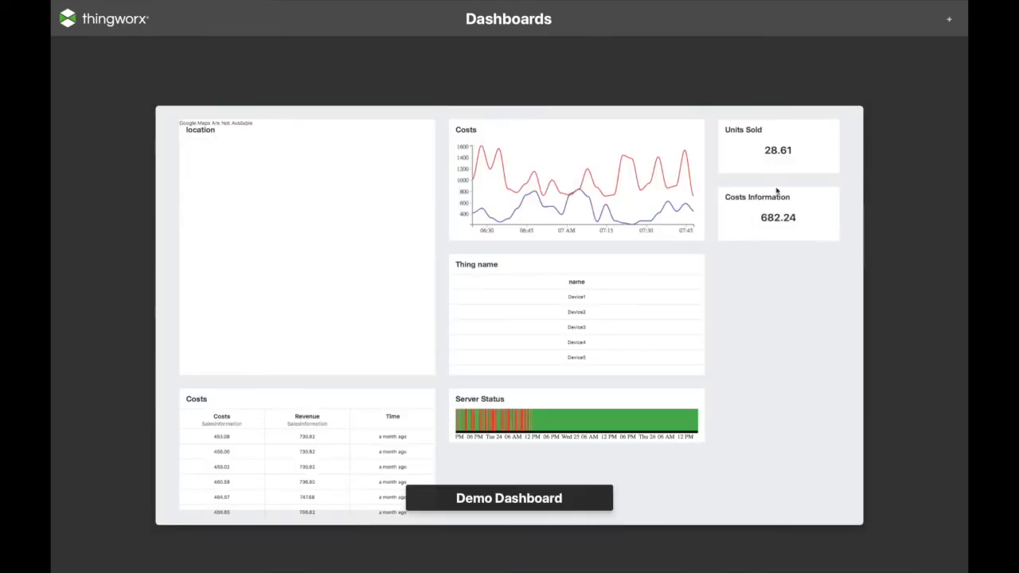
click(760, 218)
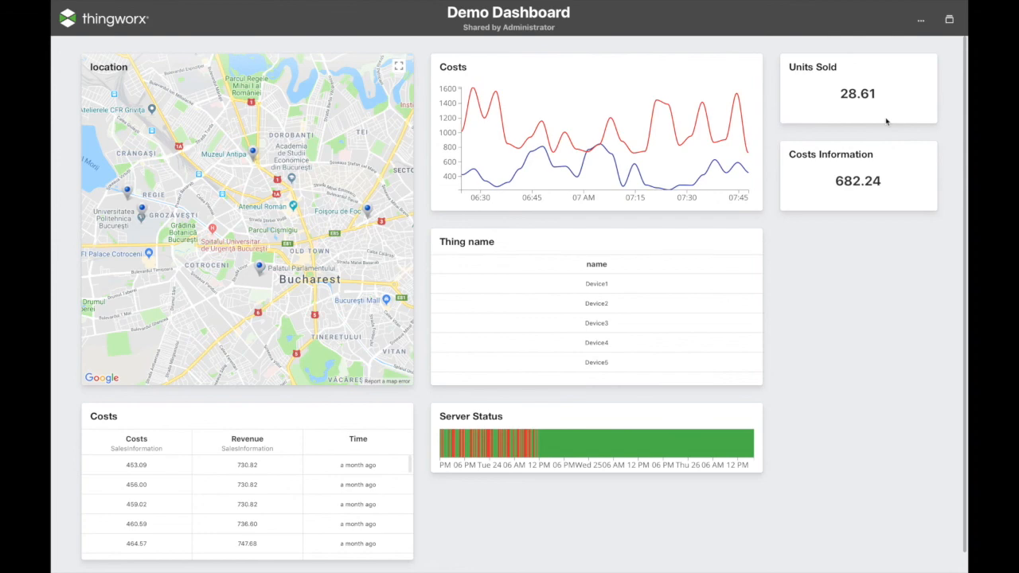
click(920, 23)
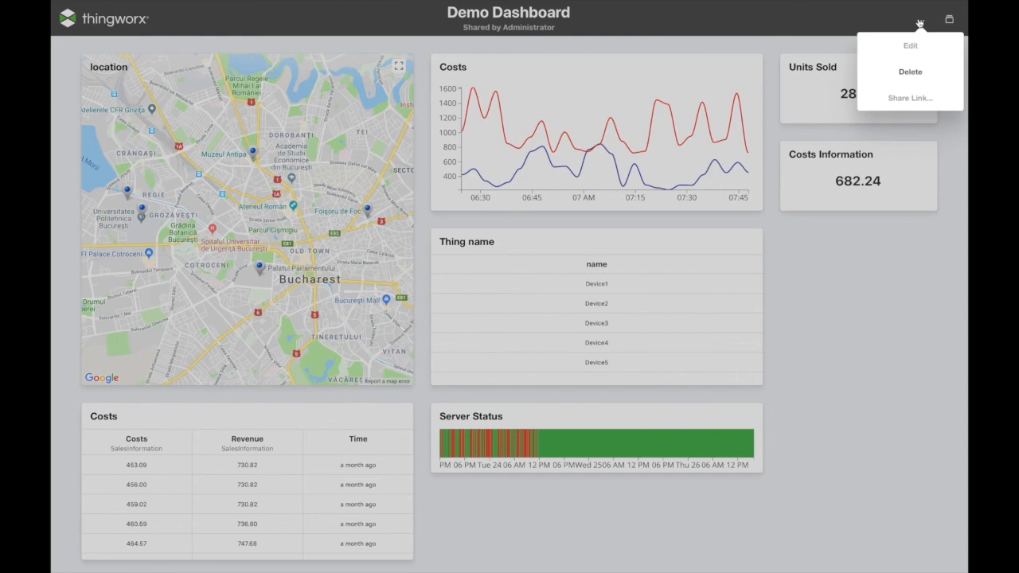
click(910, 71)
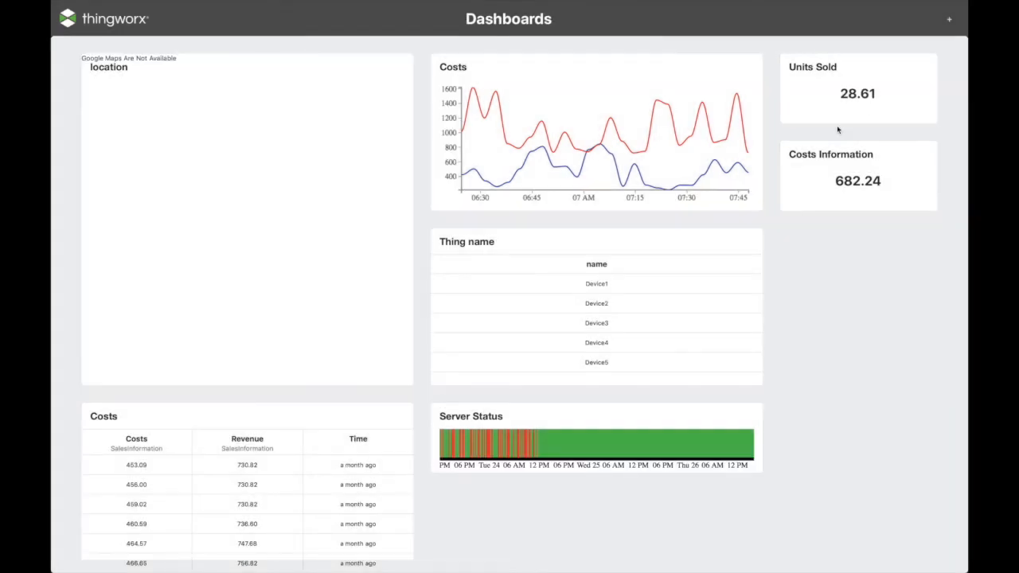